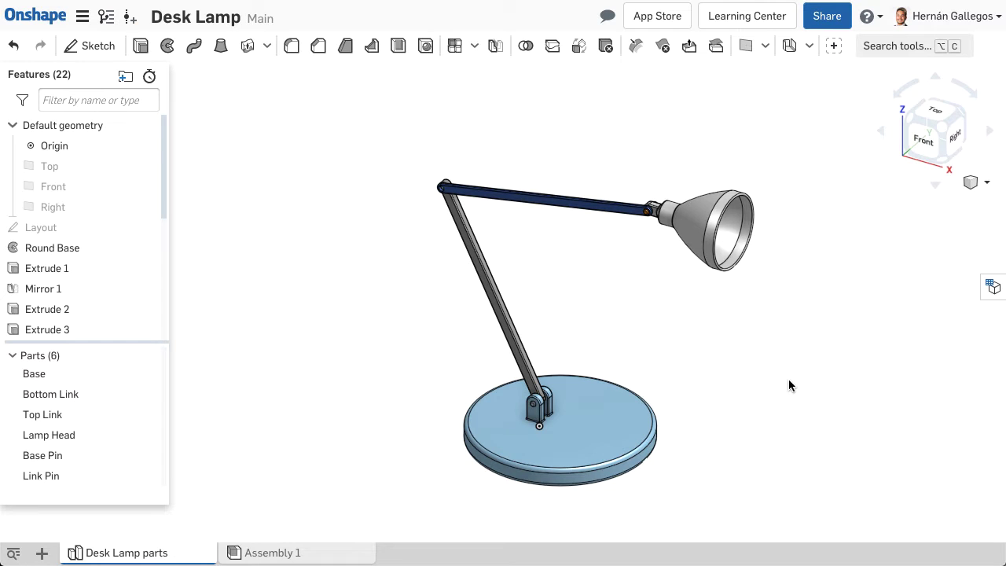
Briefly hide and re-show the Base part, then orbit the lamp a full turn.
click(150, 374)
click(149, 373)
right_drag(566, 362, 958, 372)
Preview the lamp with Hidden edges visible, then return it to Shaded display.
click(972, 182)
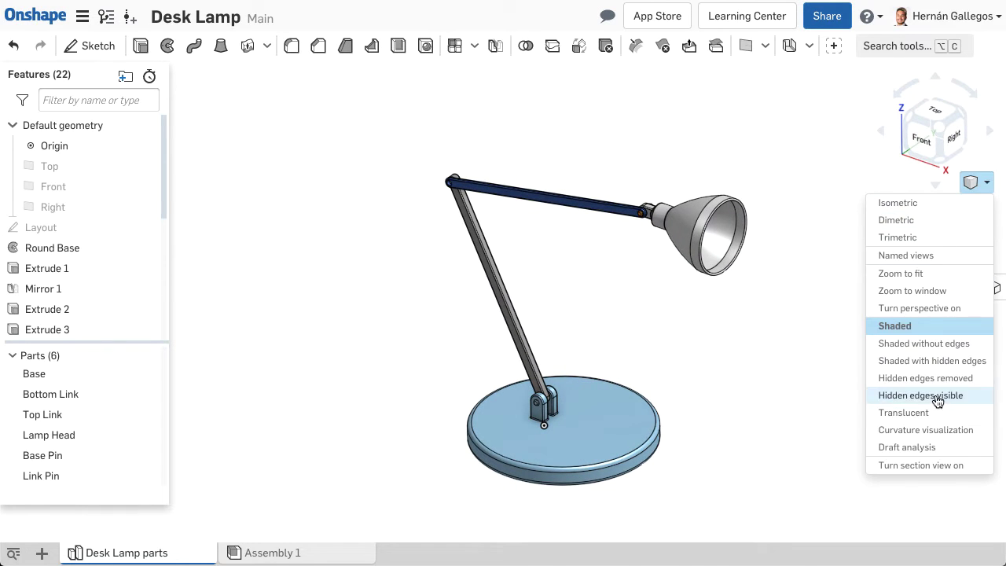
click(903, 458)
click(972, 185)
click(935, 326)
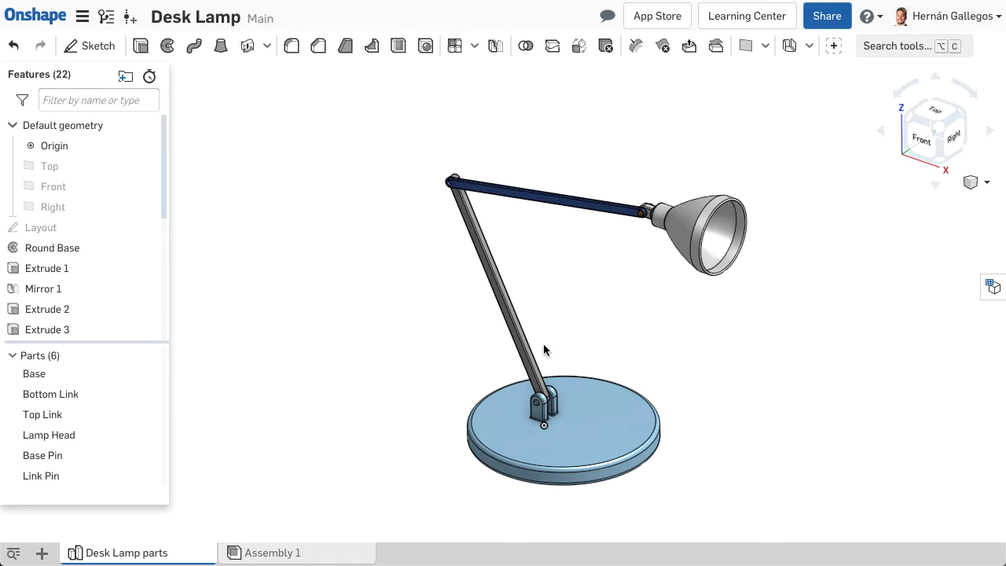
Show the Layout sketch and hide the Bottom Link, Top Link and Base Pin parts.
click(149, 227)
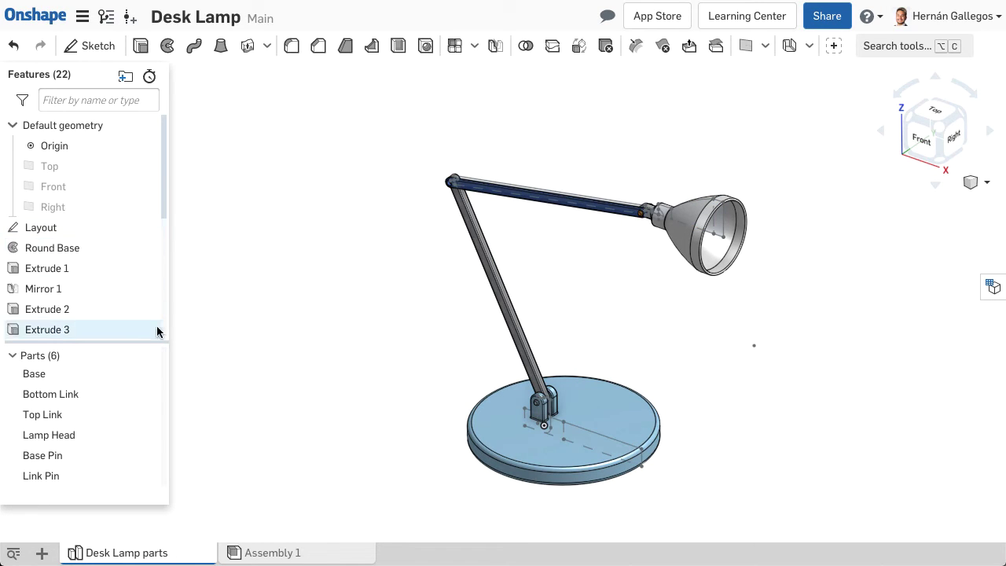
click(148, 393)
click(148, 414)
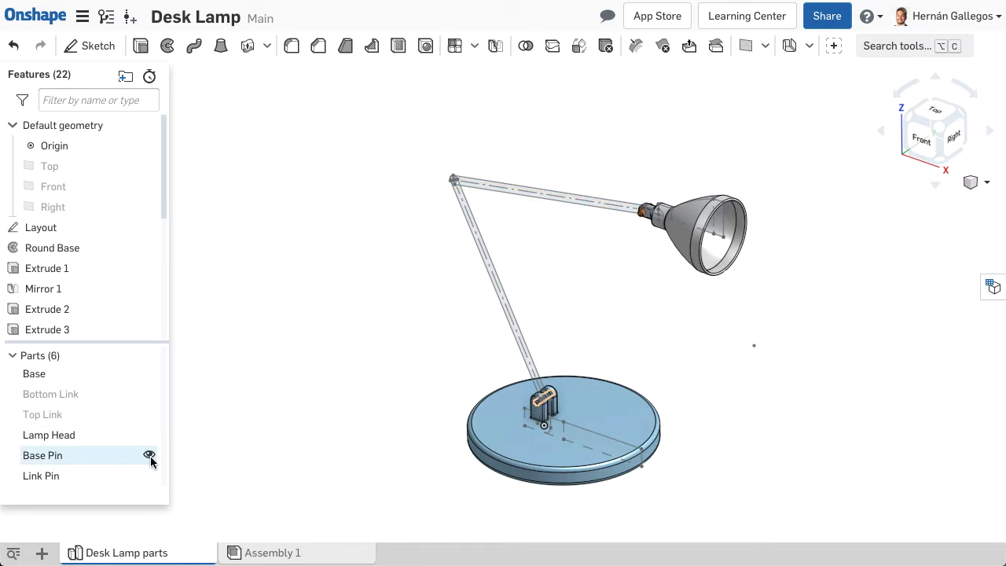
click(149, 455)
Zoom in, view the lamp from the front, then return to isometric and fit it.
scroll(542, 411, up, 10)
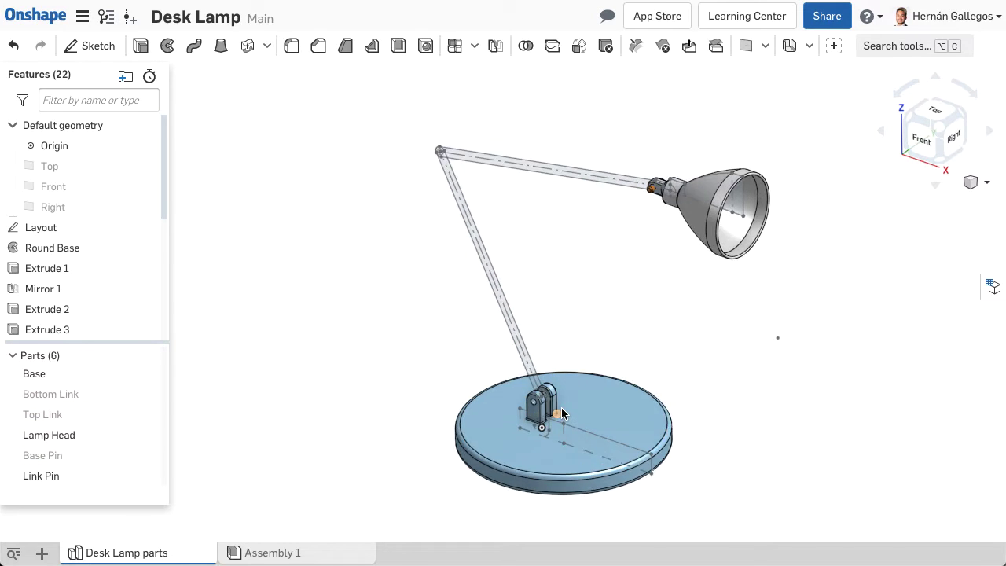
scroll(538, 414, up, 3)
key(shift+1)
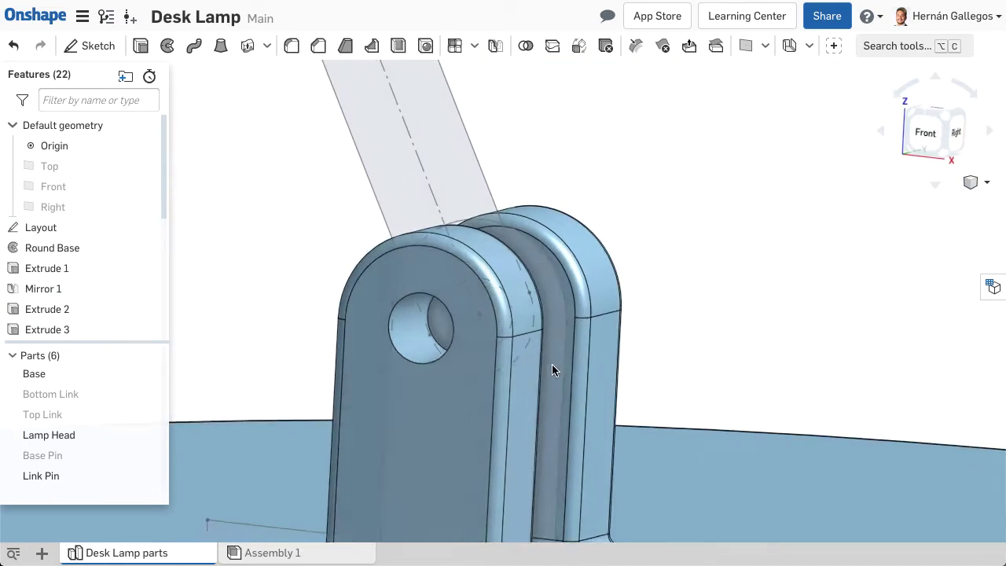
scroll(558, 363, up, 3)
key(shift+7)
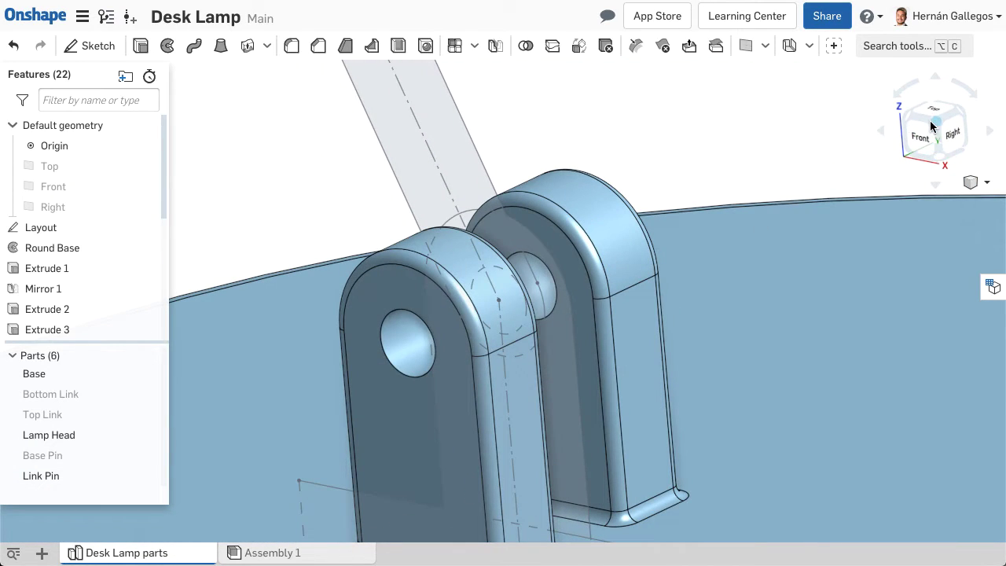
key(f)
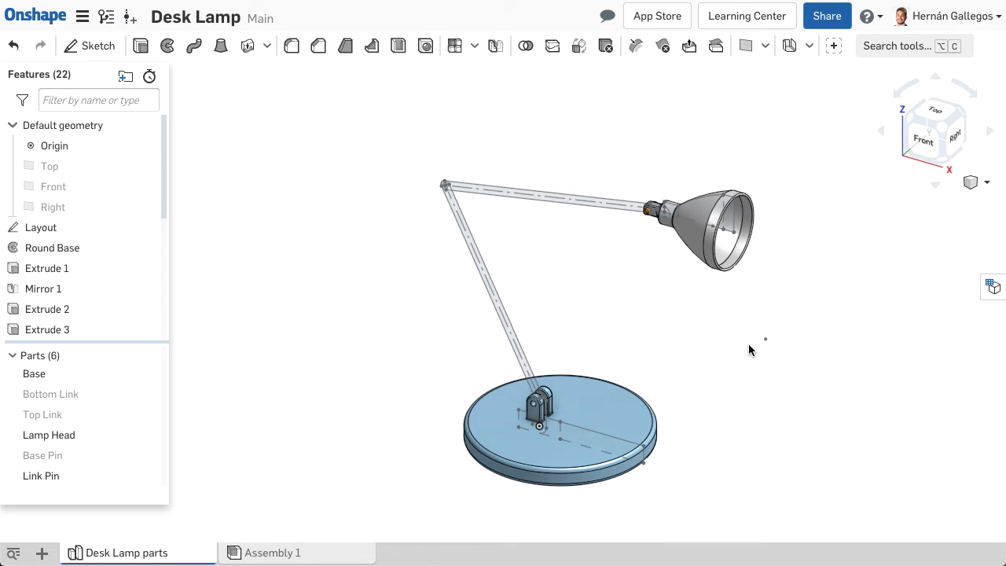
Hide the Layout sketch from its context menu and use Show all parts to restore every part.
right_click(591, 415)
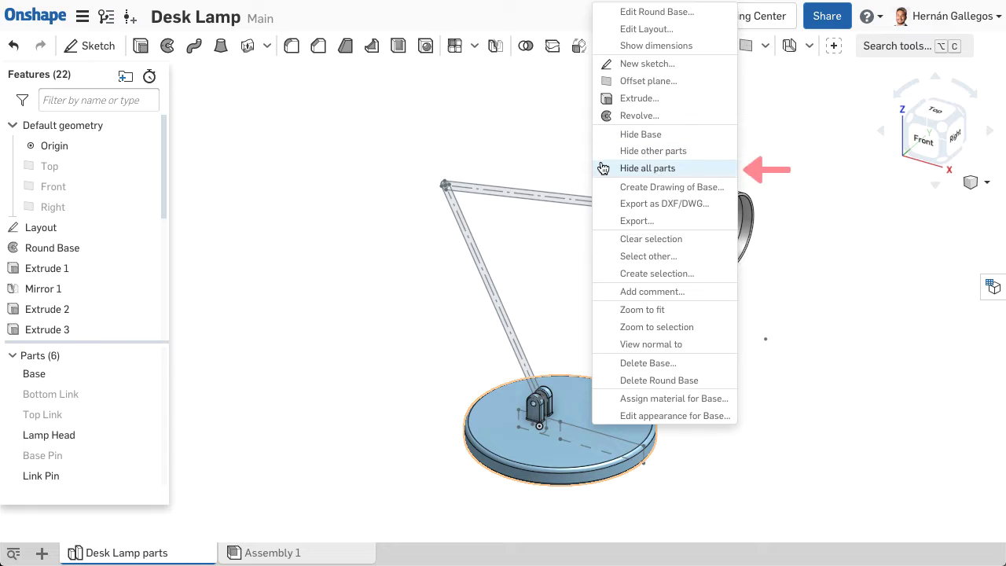
click(566, 167)
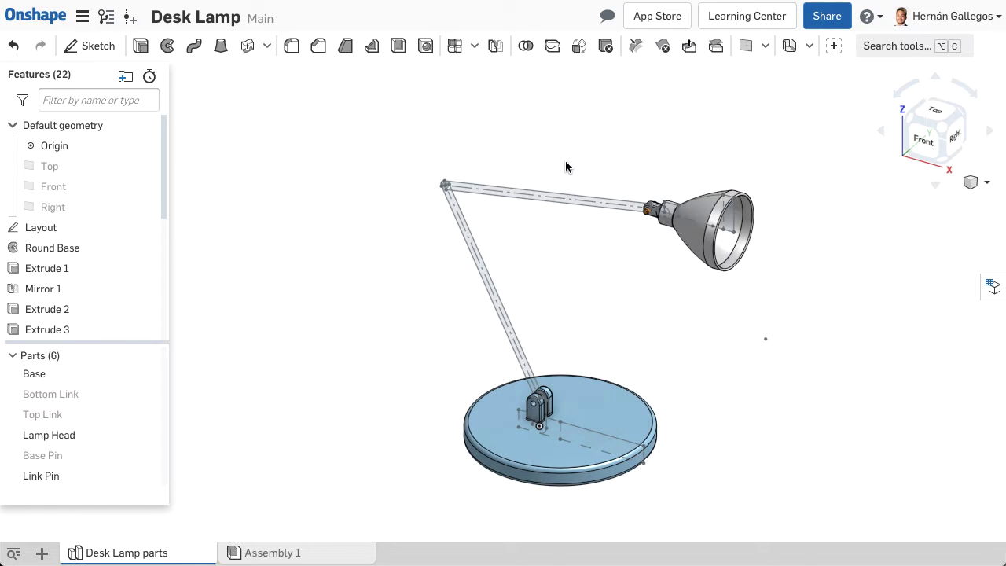
right_click(541, 202)
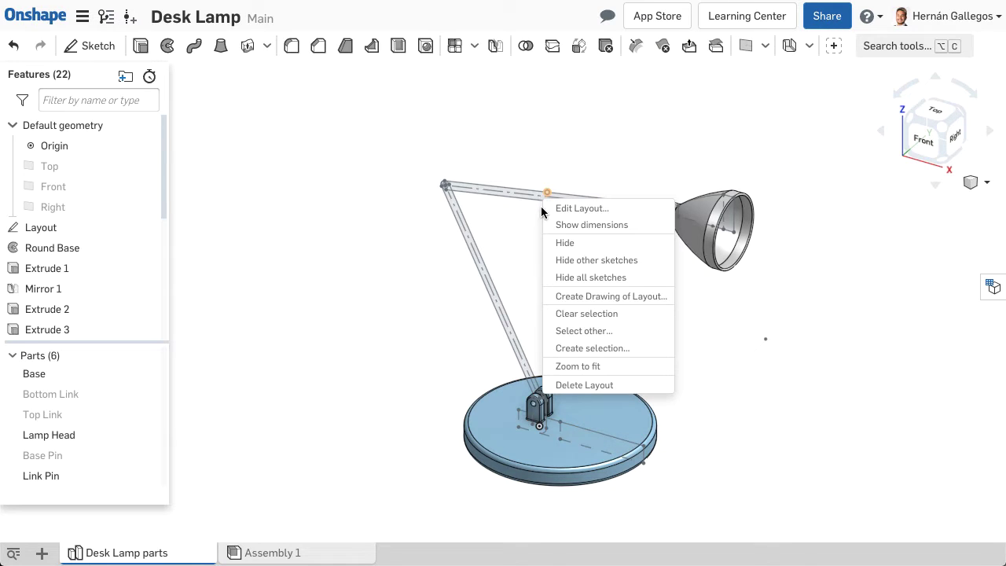
click(564, 243)
right_click(371, 285)
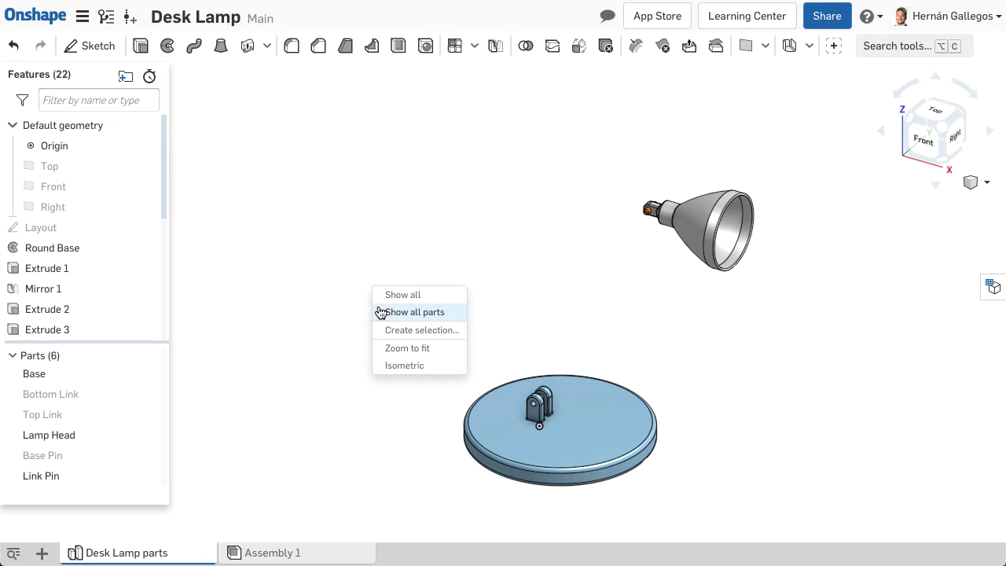
click(415, 312)
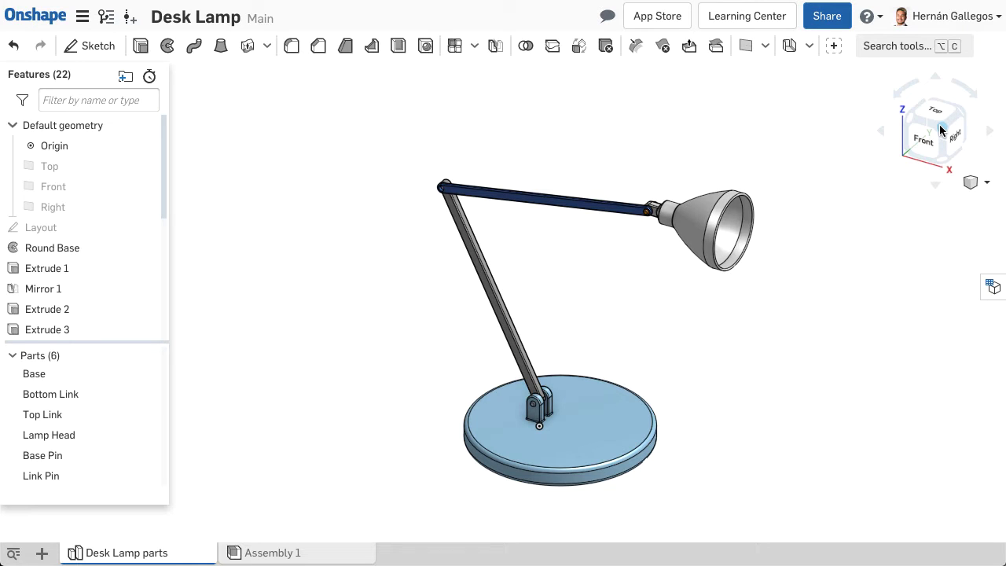
key(y)
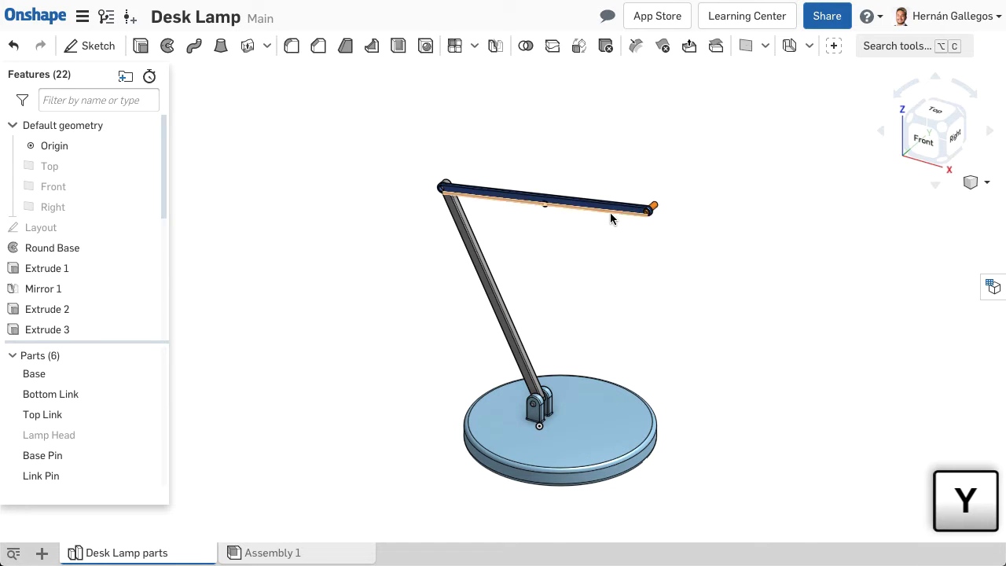
key(y)
key(y)
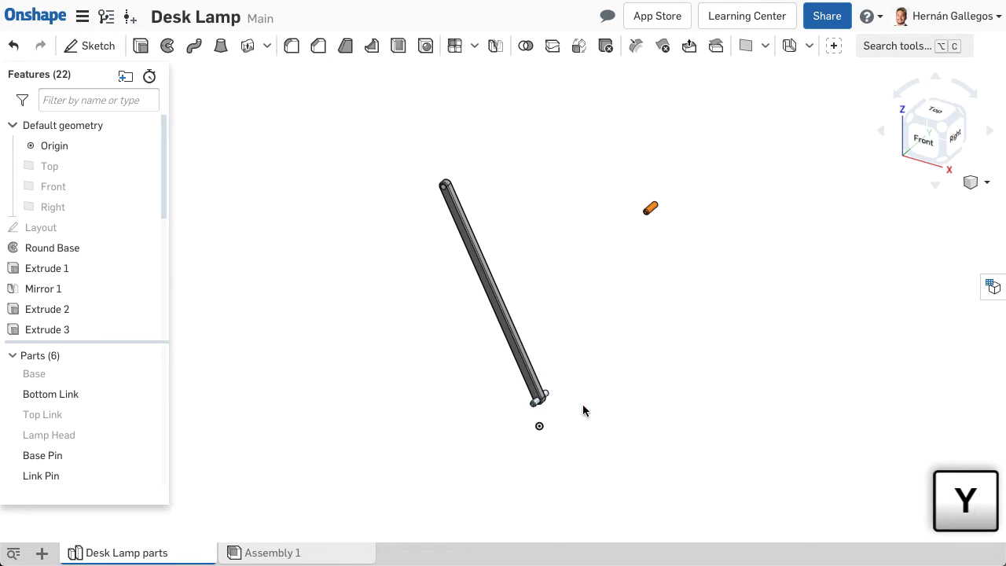
right_click(646, 356)
click(655, 380)
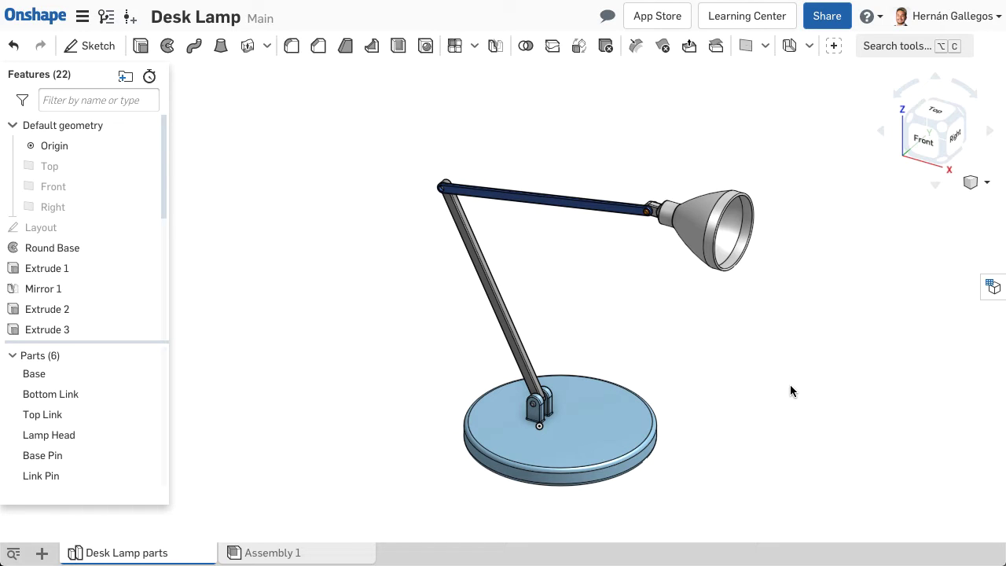
Turn to the lamp's right side, orbit to front-right, then return to Isometric.
key(shift+4)
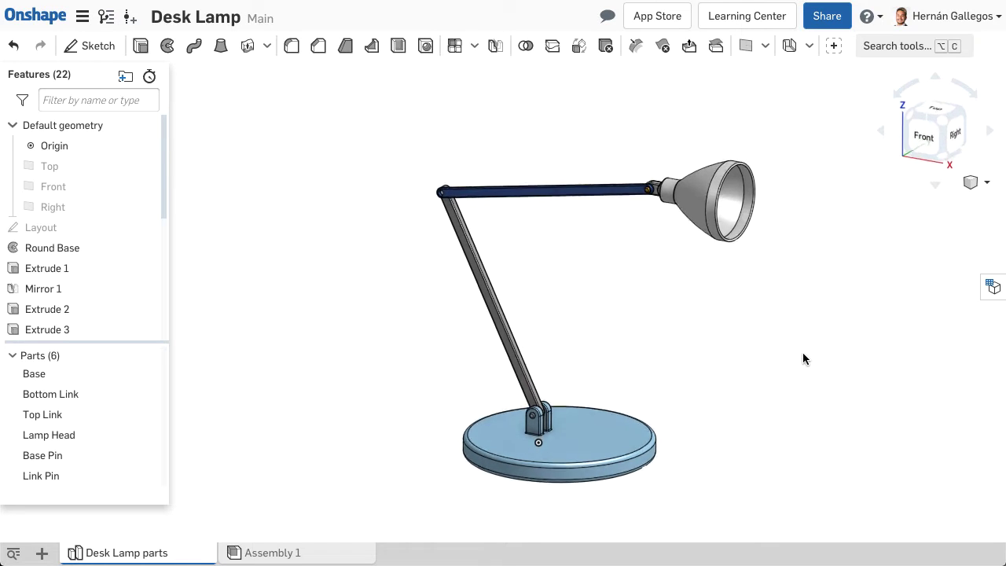
right_drag(749, 352, 801, 364)
right_click(802, 364)
click(828, 425)
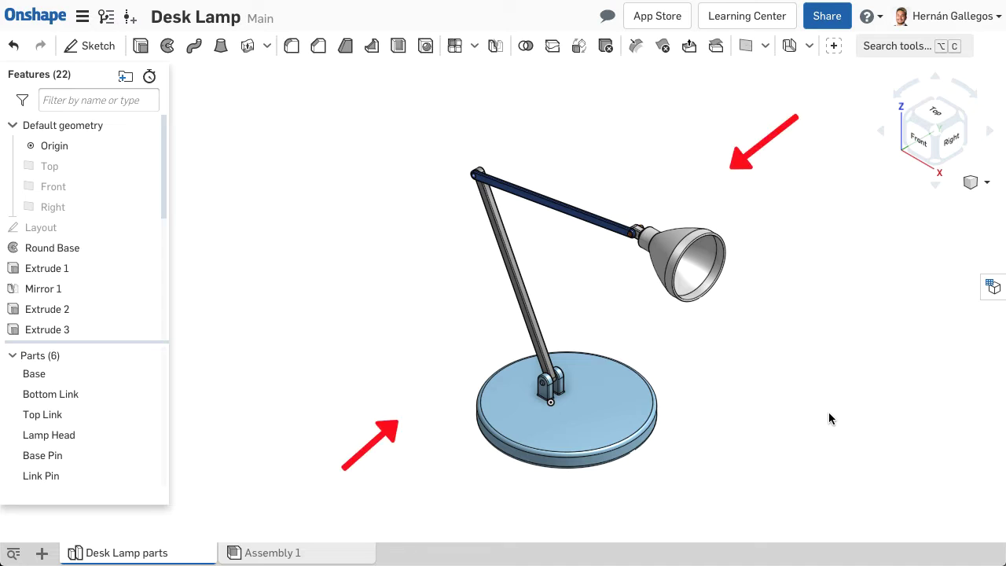
View the lamp from Front then Right, roll 45° each way and back, then return to isometric.
click(916, 147)
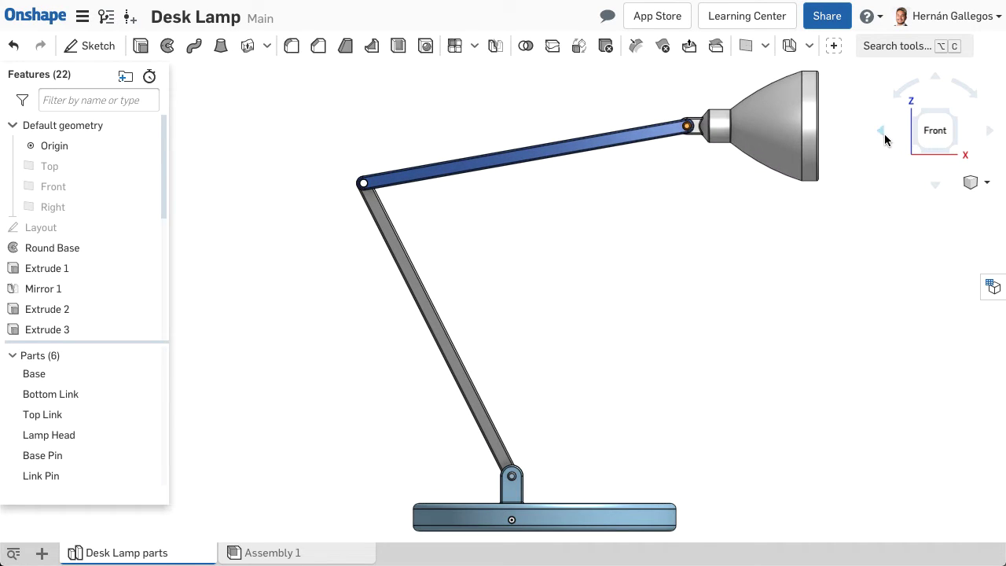
click(881, 133)
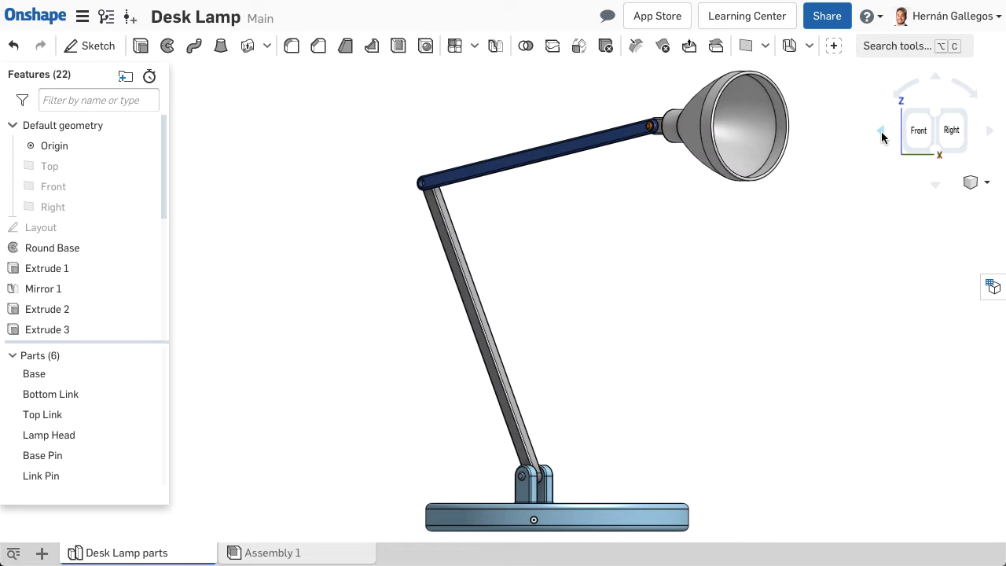
click(910, 92)
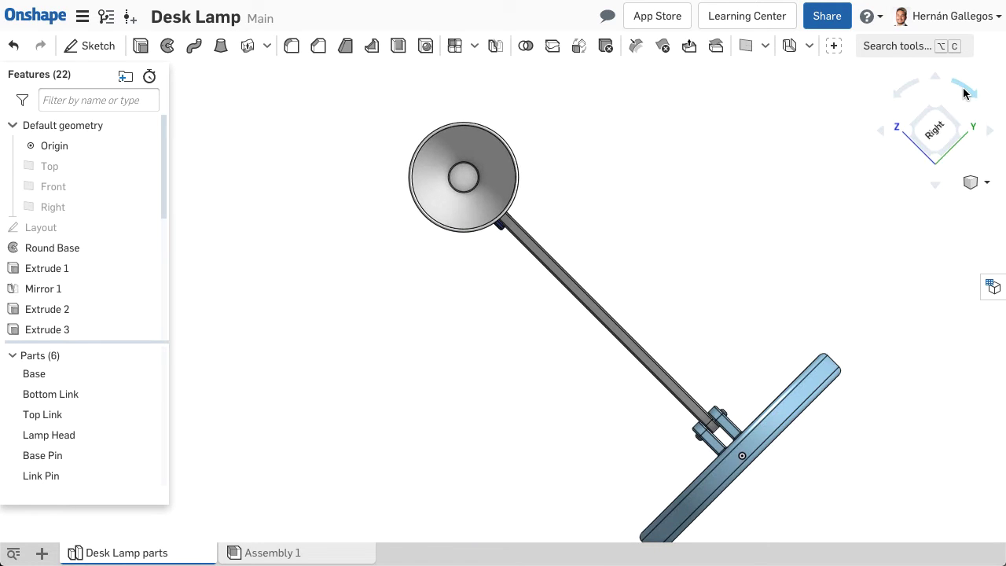
click(964, 89)
click(905, 90)
click(904, 91)
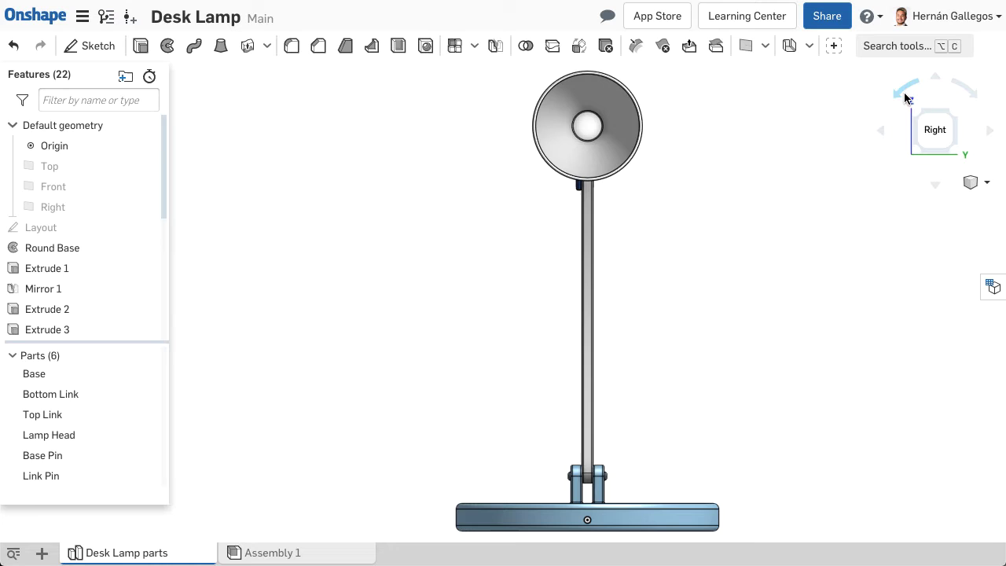
click(914, 118)
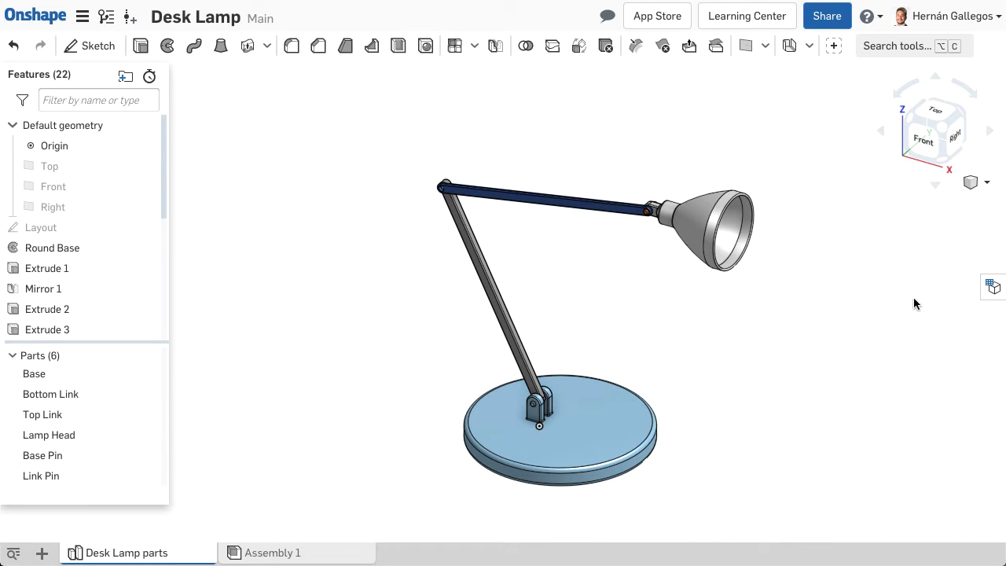
click(972, 187)
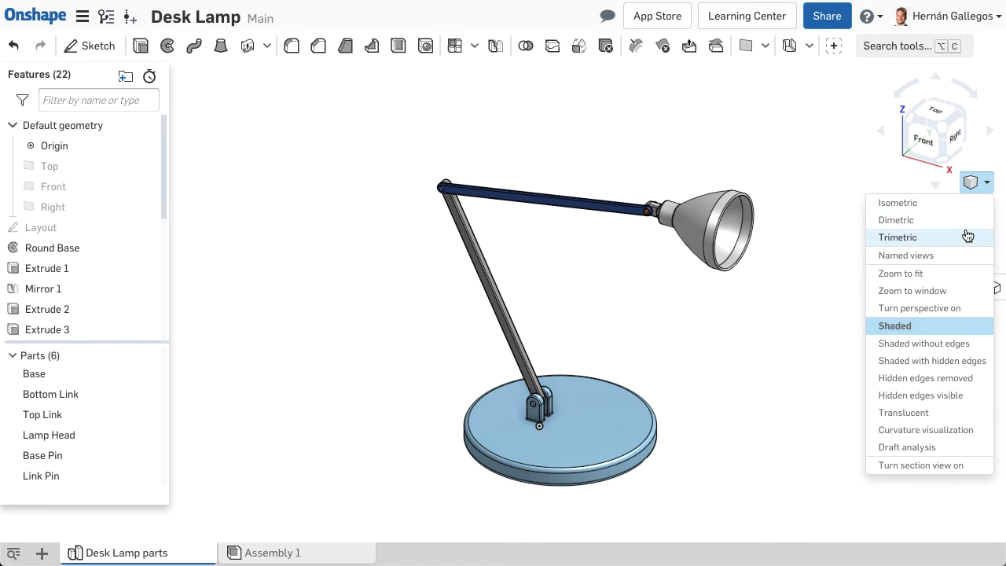
Switch to isometric, then view the lamp normal to the Front plane.
click(966, 209)
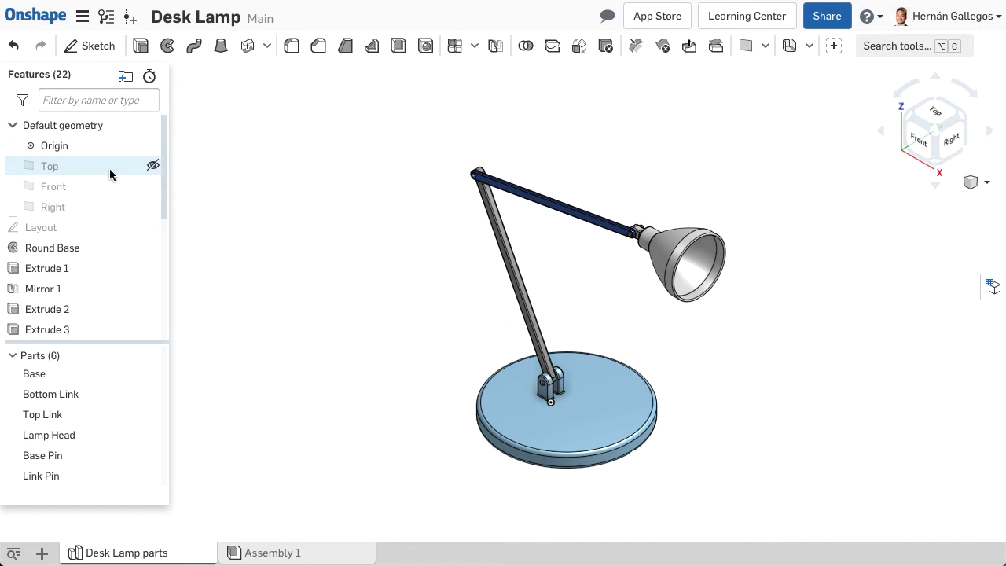
right_click(76, 187)
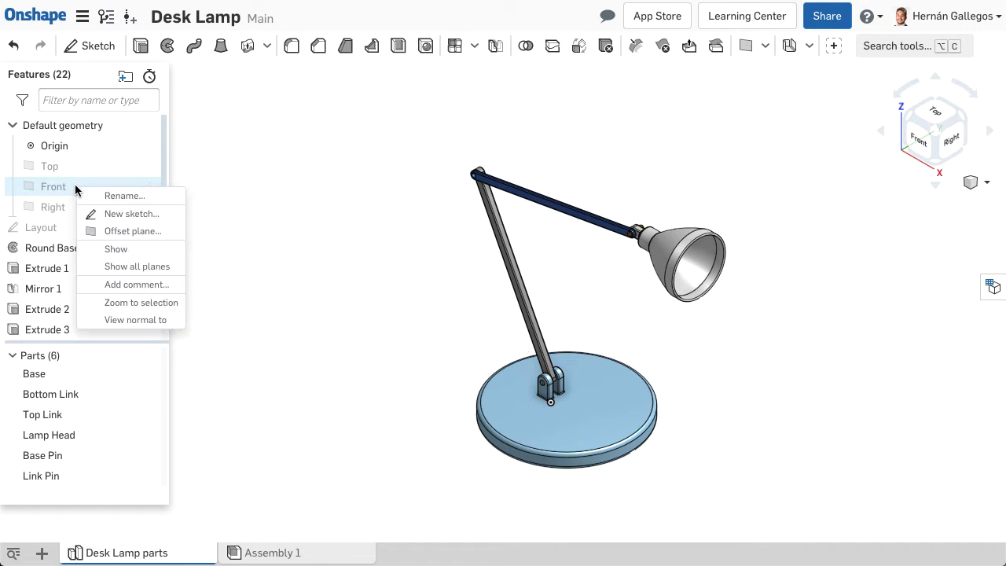
click(90, 318)
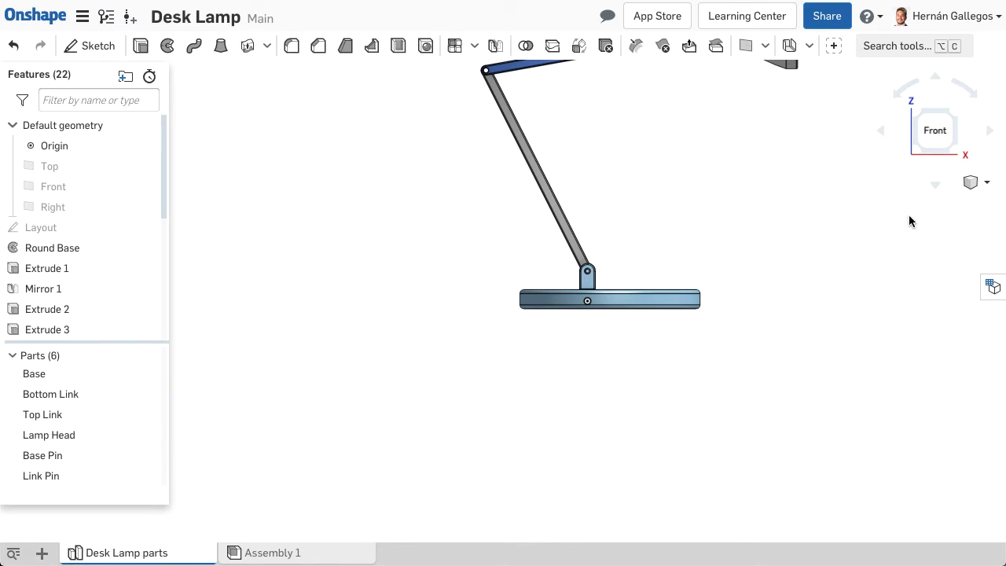
Zoom to fit the lamp, zoom to a window around the lamp head, then face it front-on.
click(971, 182)
click(952, 267)
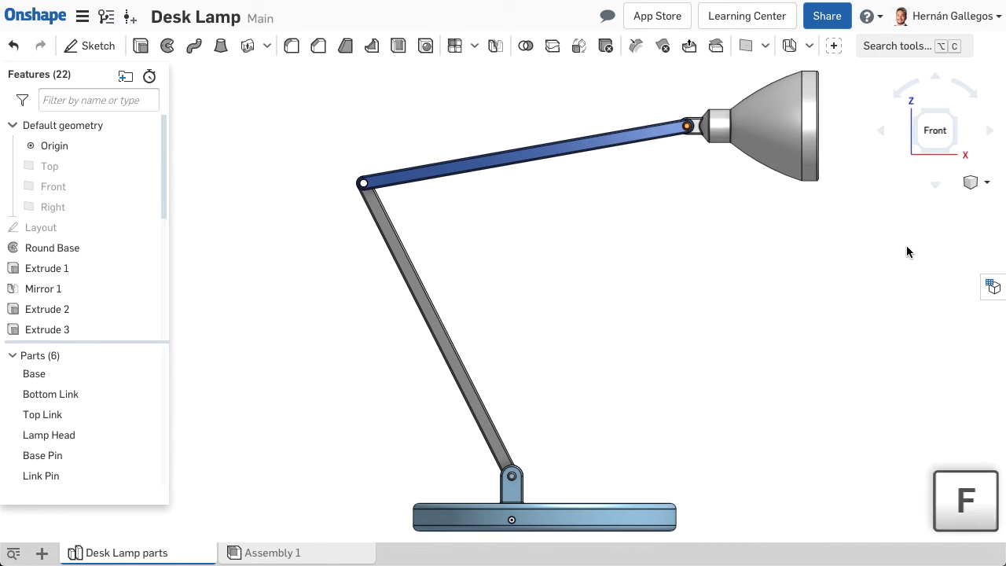
click(977, 188)
click(961, 290)
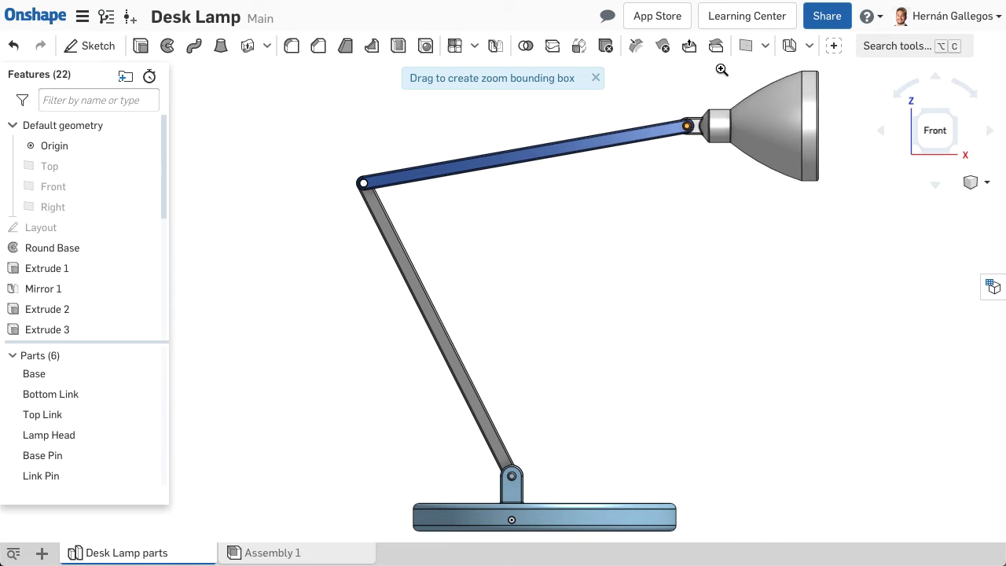
drag(722, 70, 839, 200)
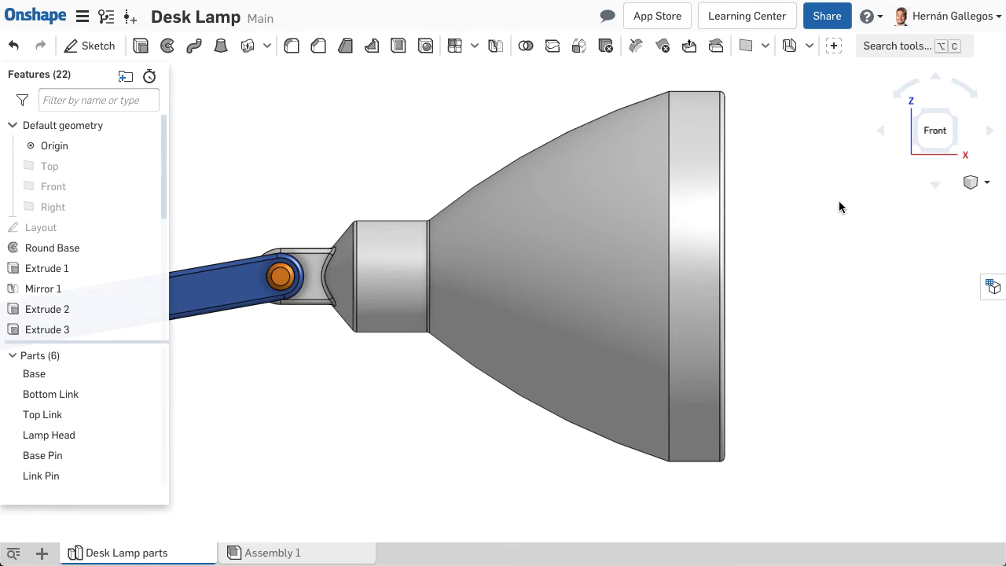
click(933, 132)
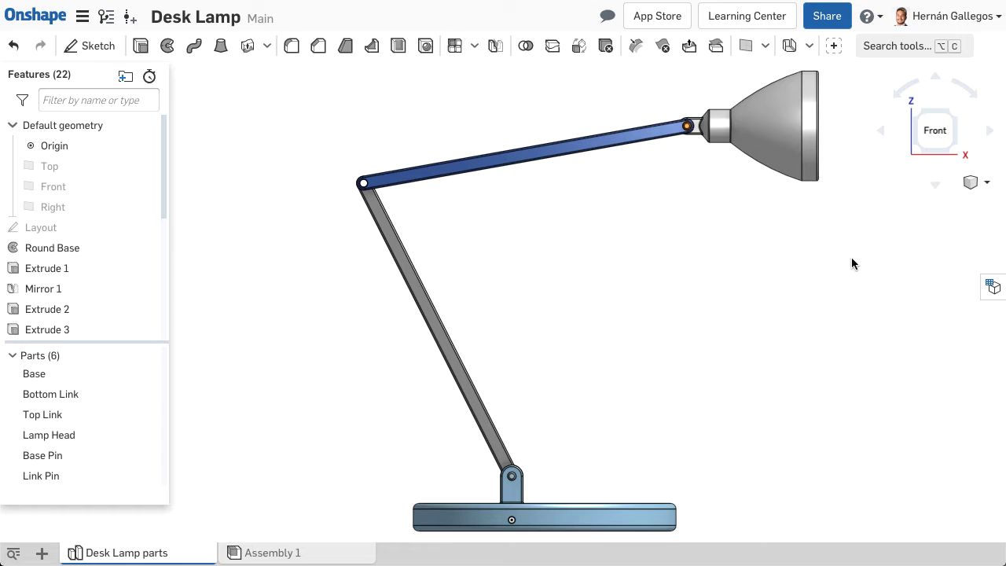
Turn perspective on and fit the whole lamp in the right-side view.
click(972, 182)
click(957, 314)
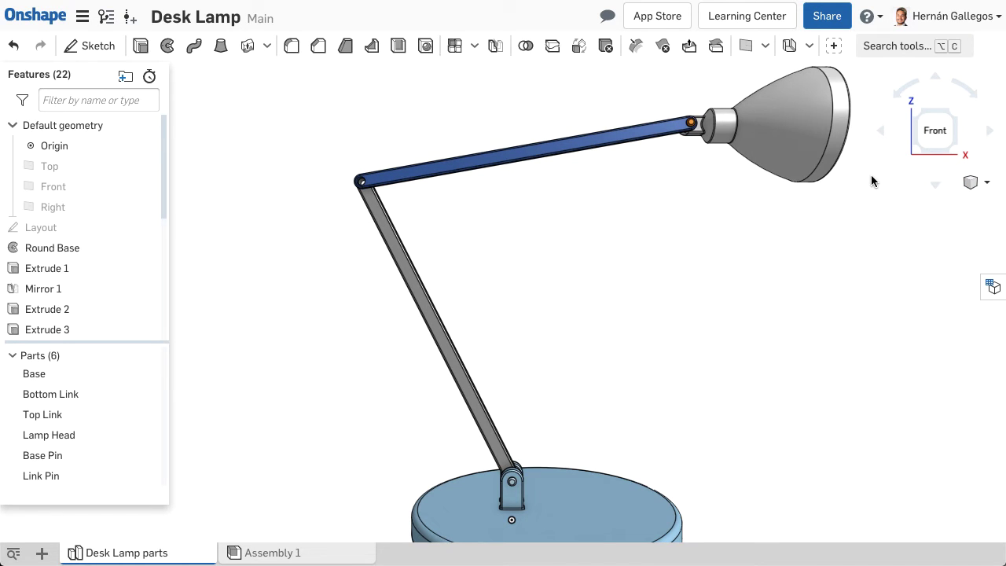
click(880, 132)
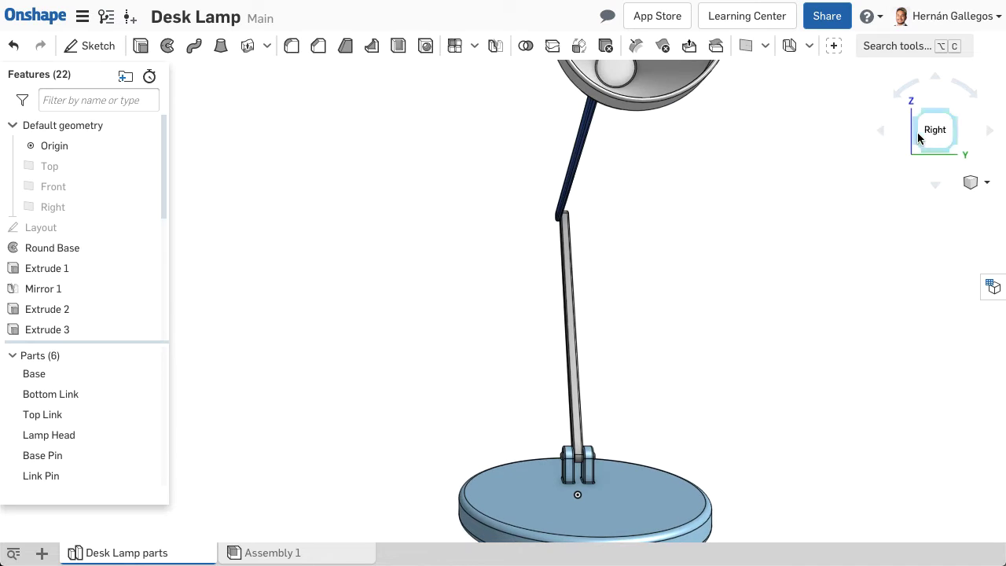
click(927, 138)
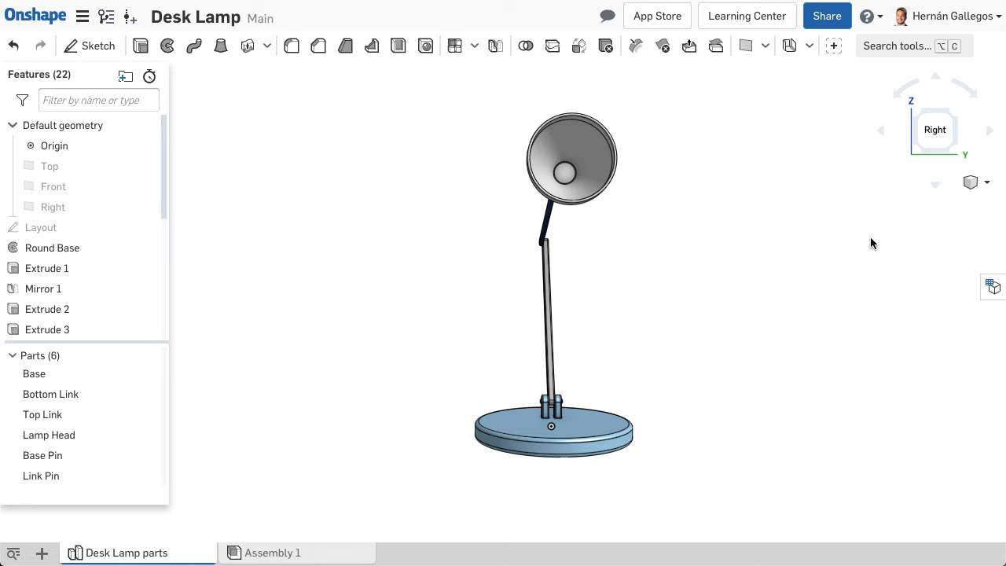
Turn perspective off and return the lamp to the Isometric view.
click(977, 182)
click(963, 310)
right_click(854, 199)
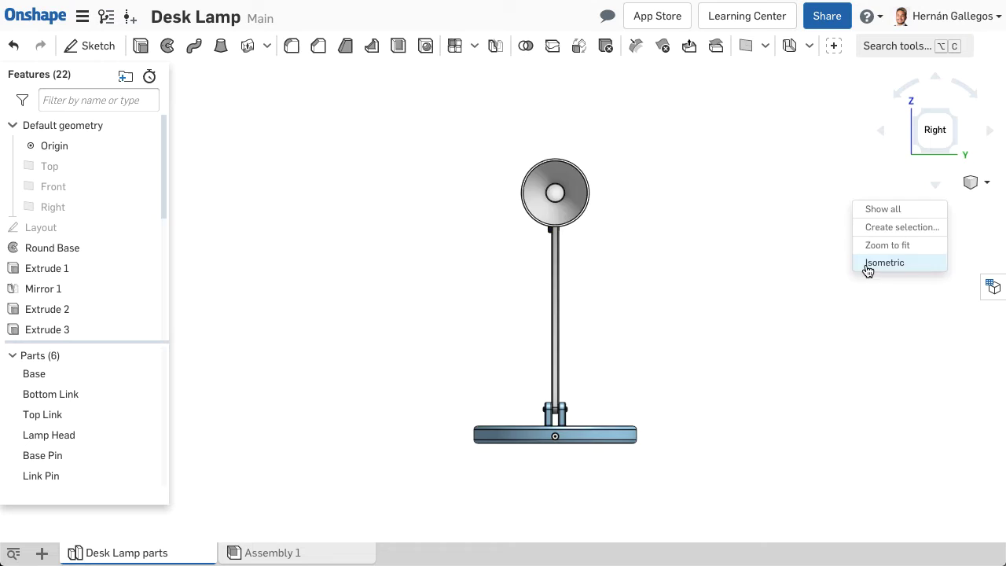
click(867, 267)
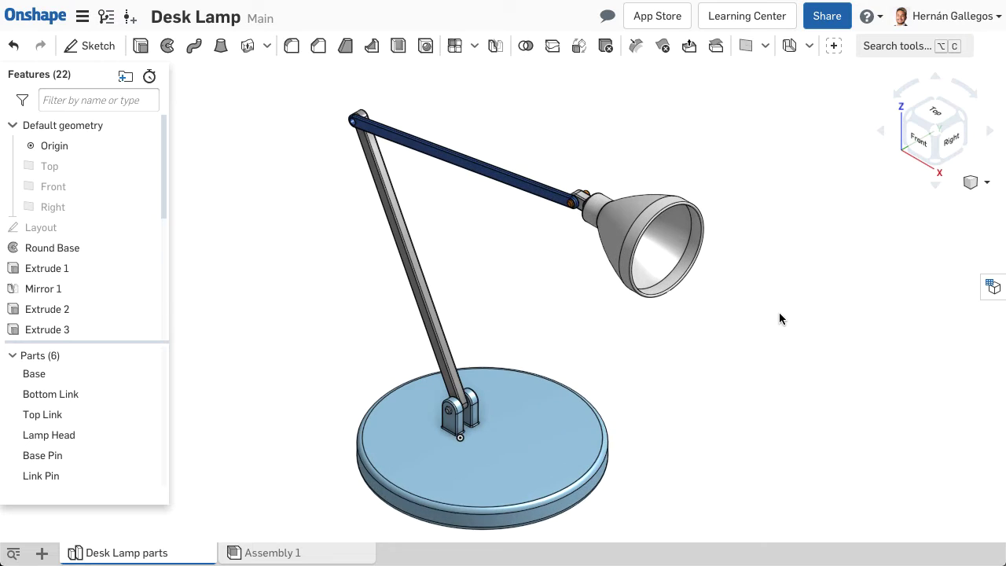
Switch the lamp's display style to Shaded without edges.
click(977, 182)
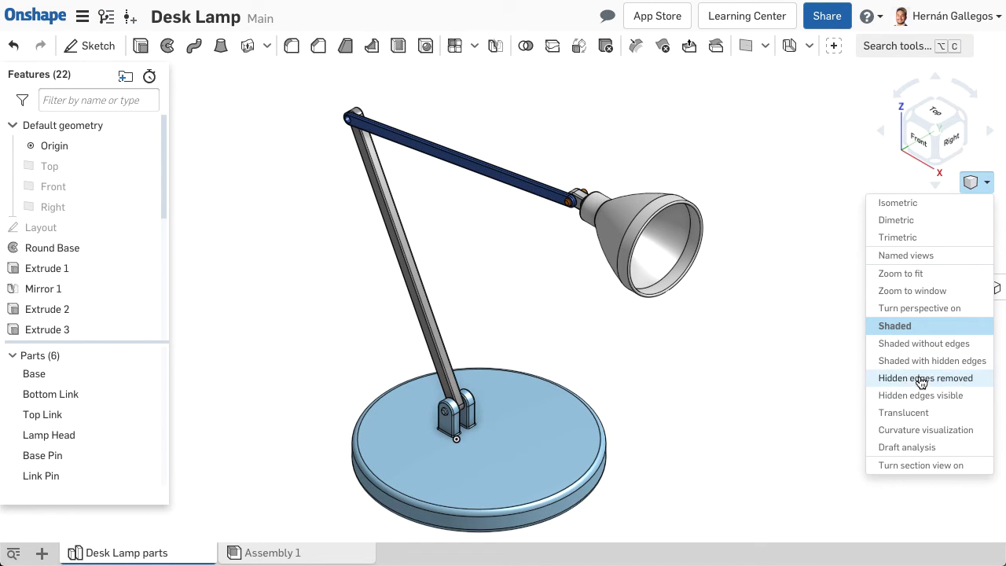
click(848, 413)
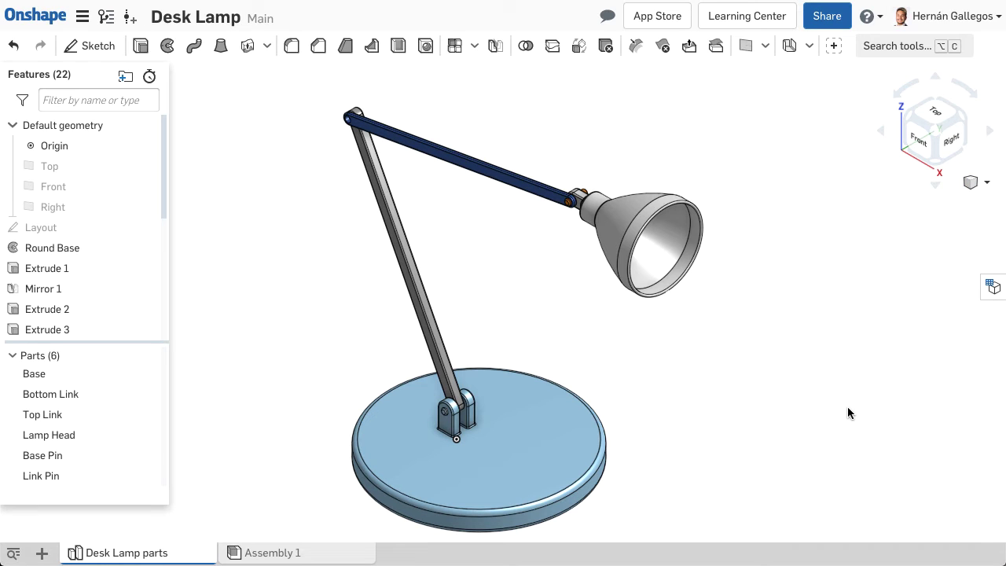
click(974, 182)
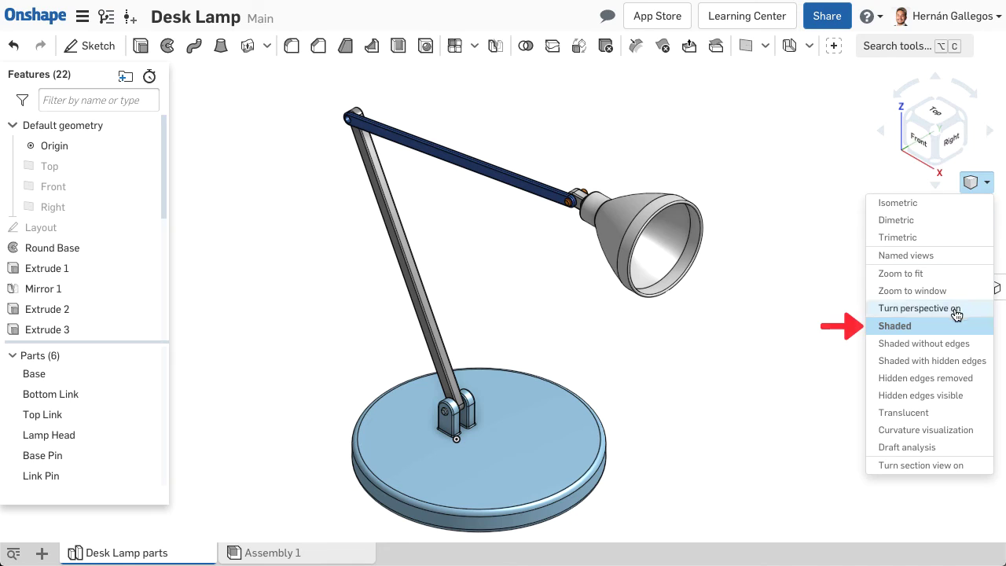
click(977, 344)
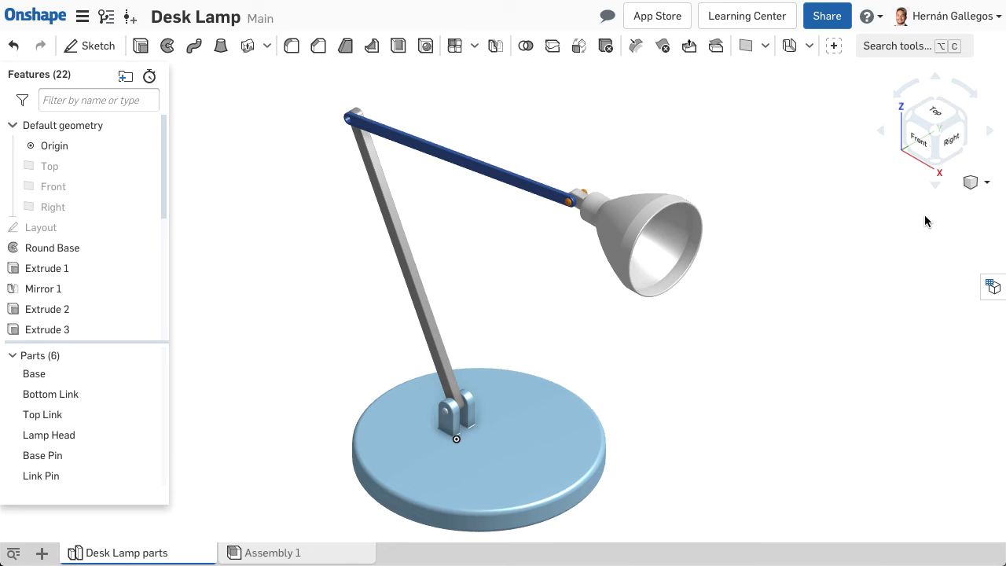
Show the lamp Shaded with hidden edges, zooming in and back out.
click(975, 185)
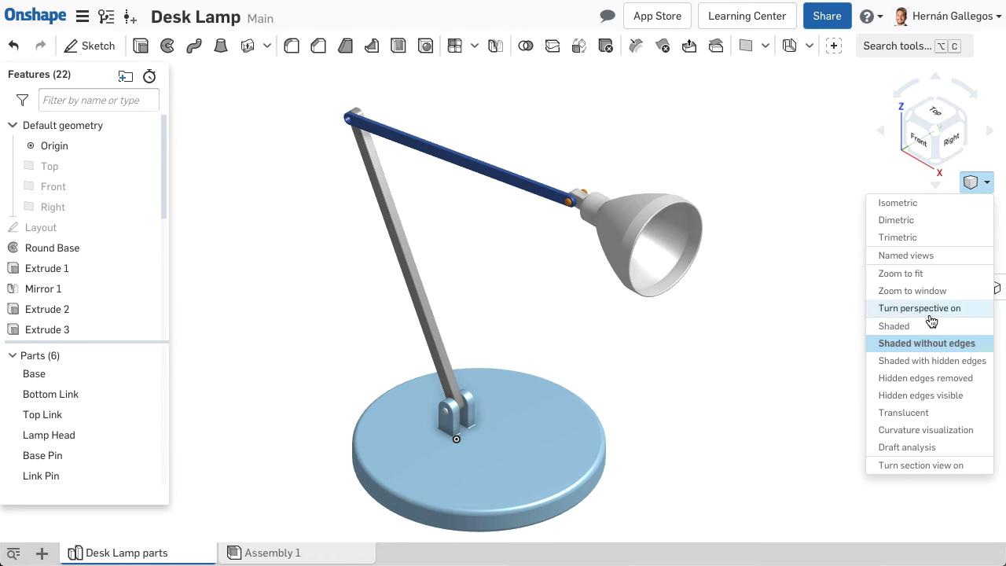
click(871, 363)
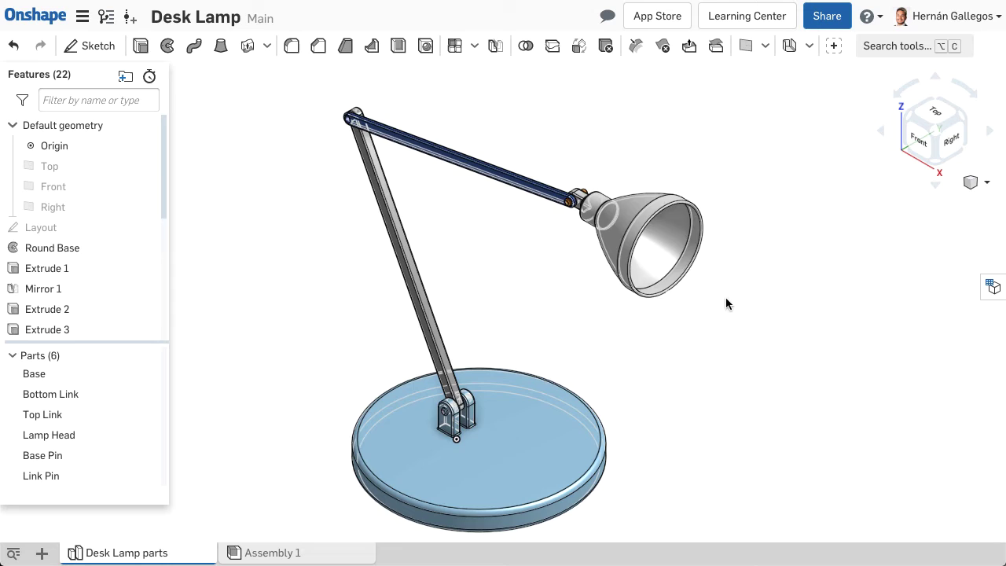
scroll(605, 222, up, 5)
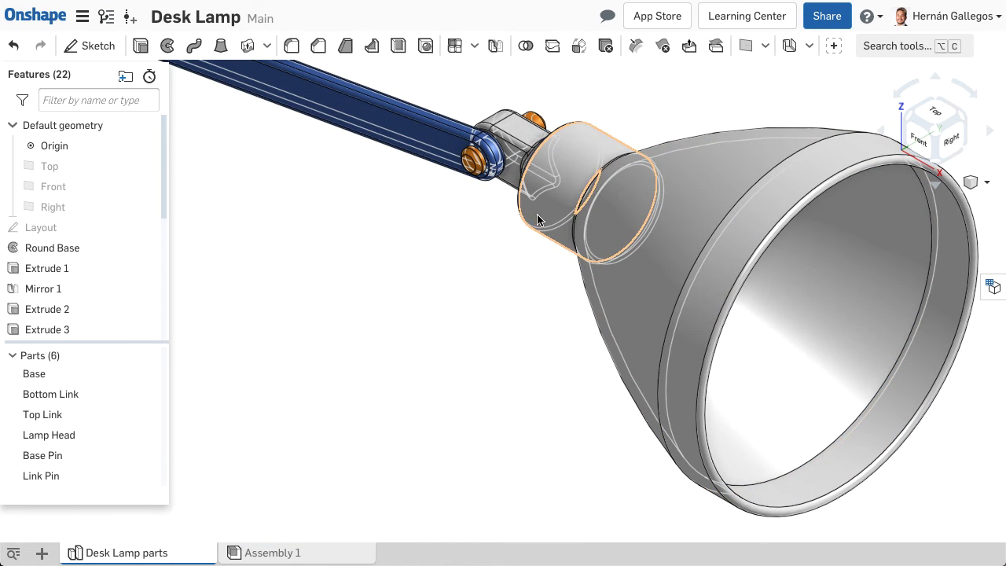
scroll(621, 220, down, 6)
scroll(610, 231, down, 3)
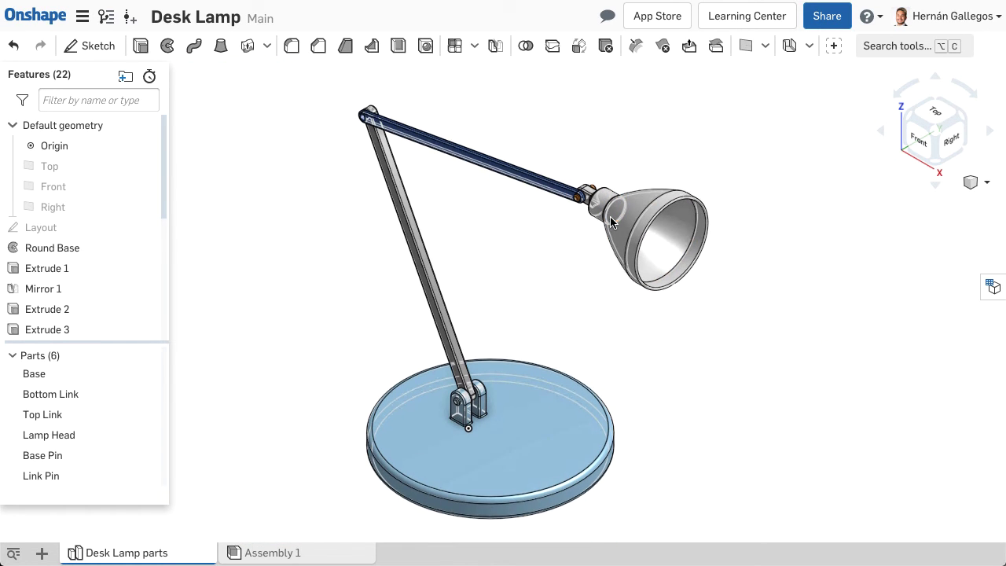
Switch the lamp to the Hidden edges removed line display.
click(974, 183)
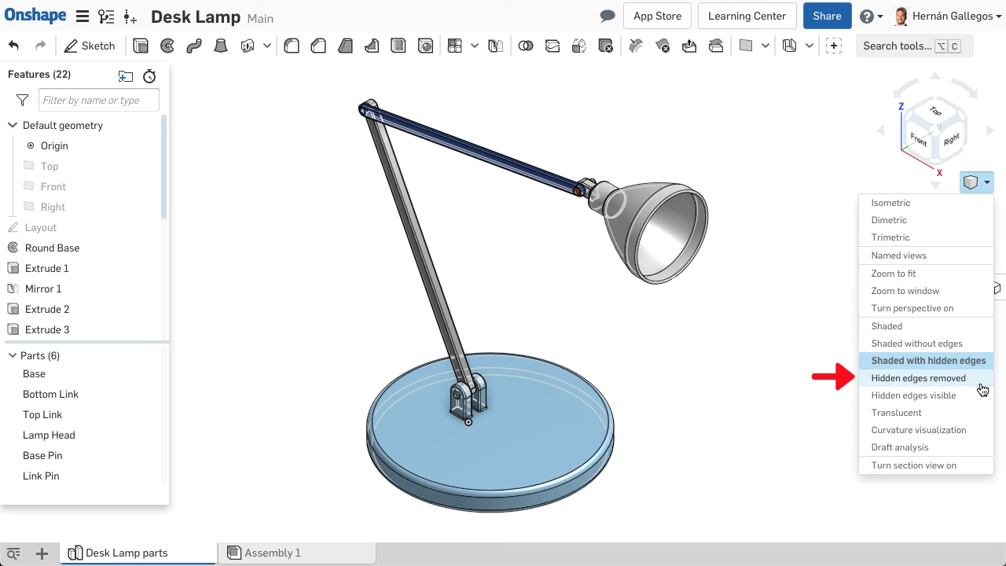
click(927, 378)
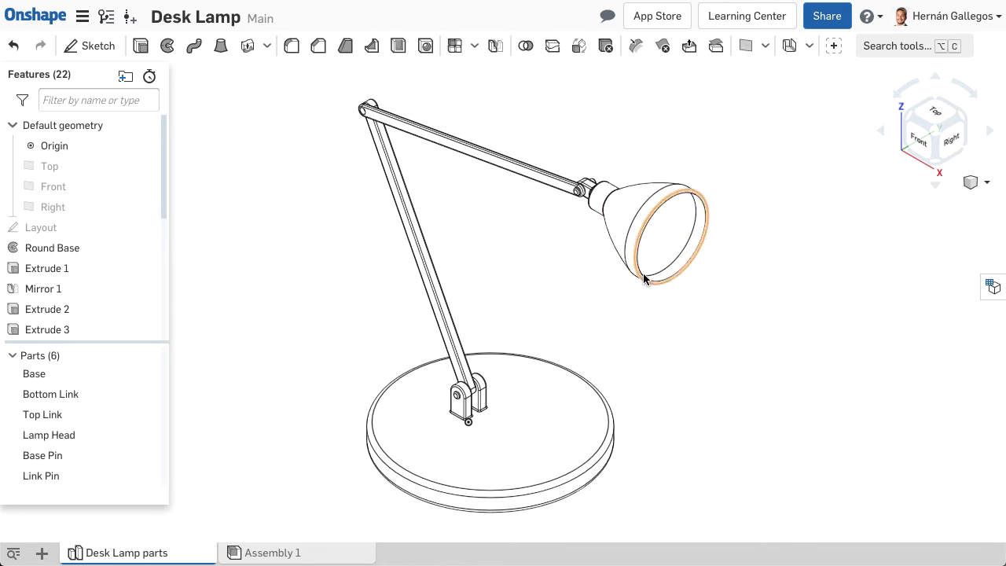
click(975, 182)
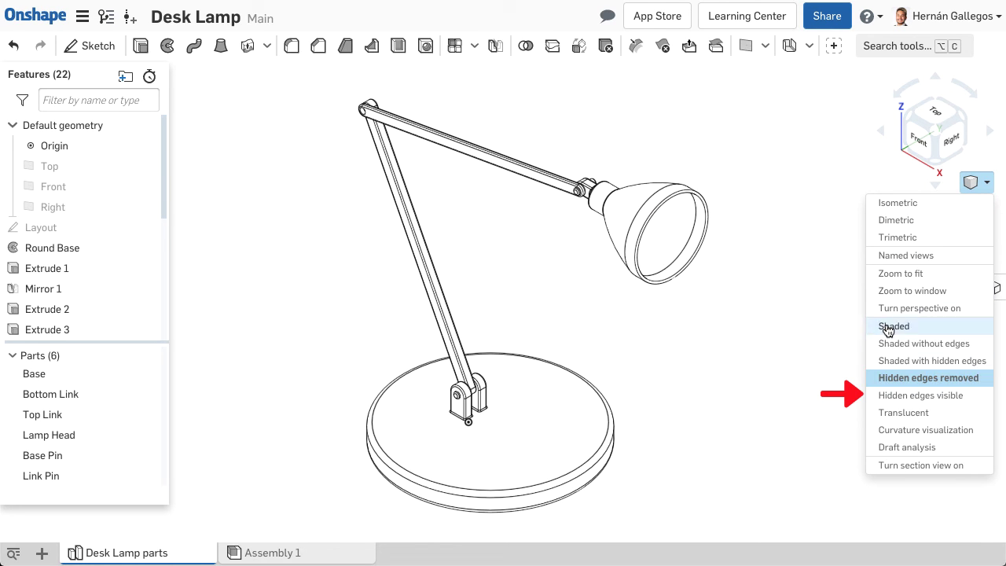
Render the lamp with Hidden edges visible, zooming and panning to show more of the arm.
click(874, 395)
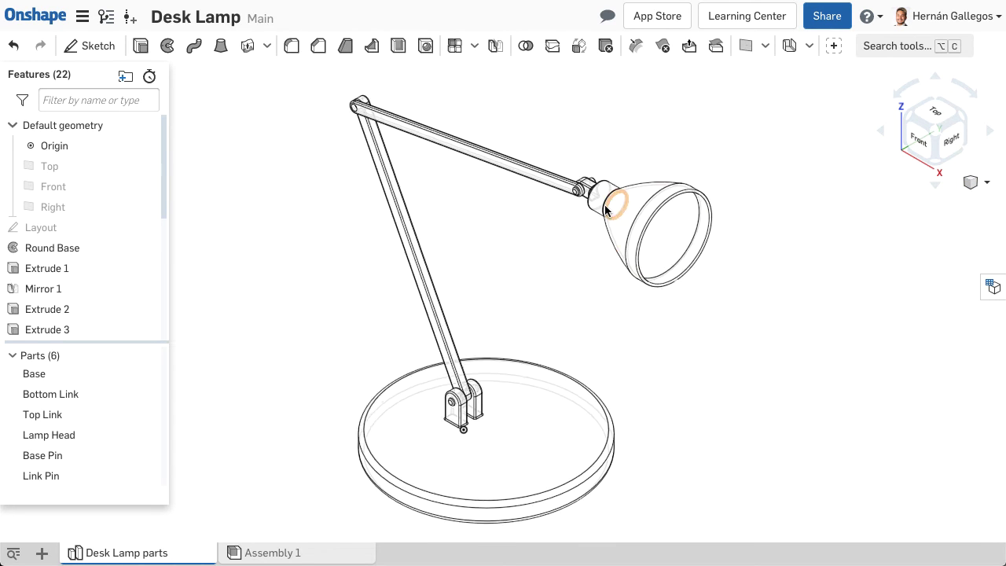
scroll(601, 197, up, 5)
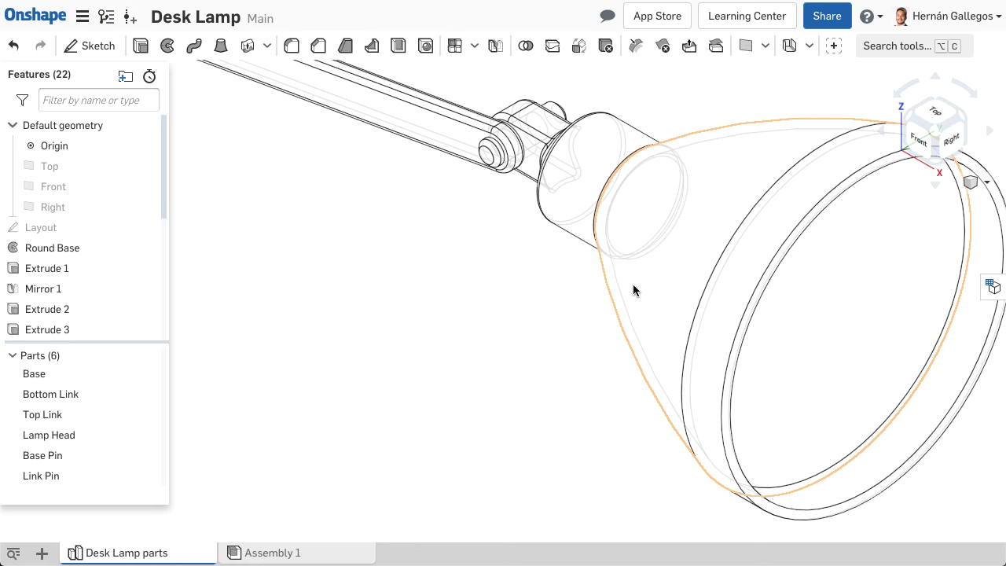
scroll(543, 330, down, 5)
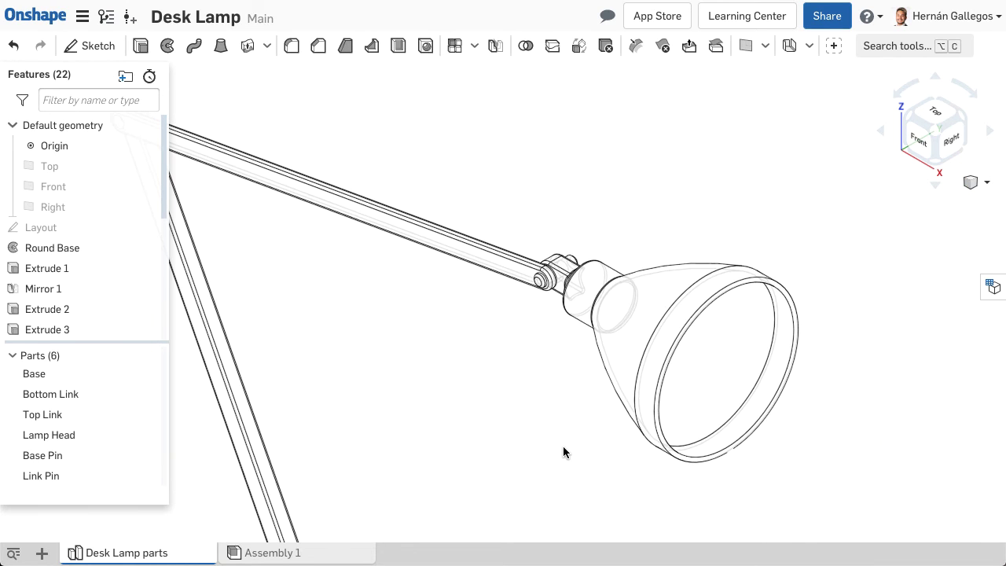
middle_drag(563, 452, 660, 435)
click(978, 189)
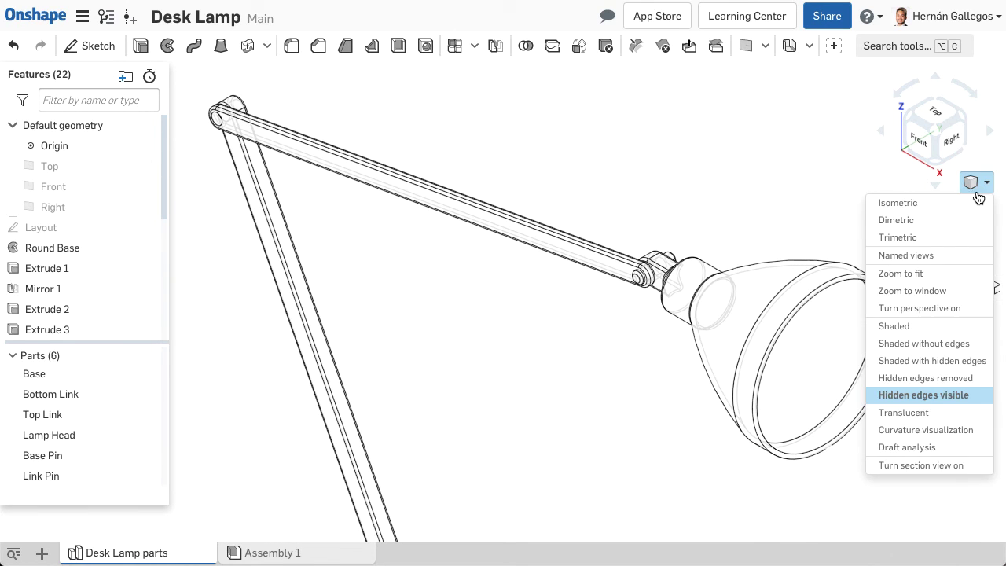
Make the lamp Translucent, zoom into the arm-to-head joint, select an edge and orbit around the head.
click(904, 413)
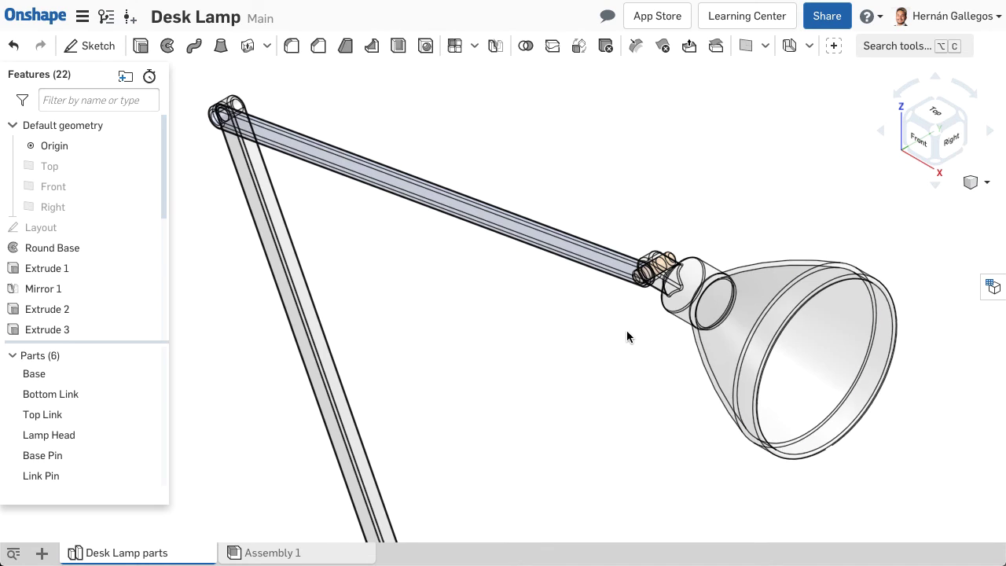
scroll(627, 336, up, 3)
middle_drag(644, 291, 440, 289)
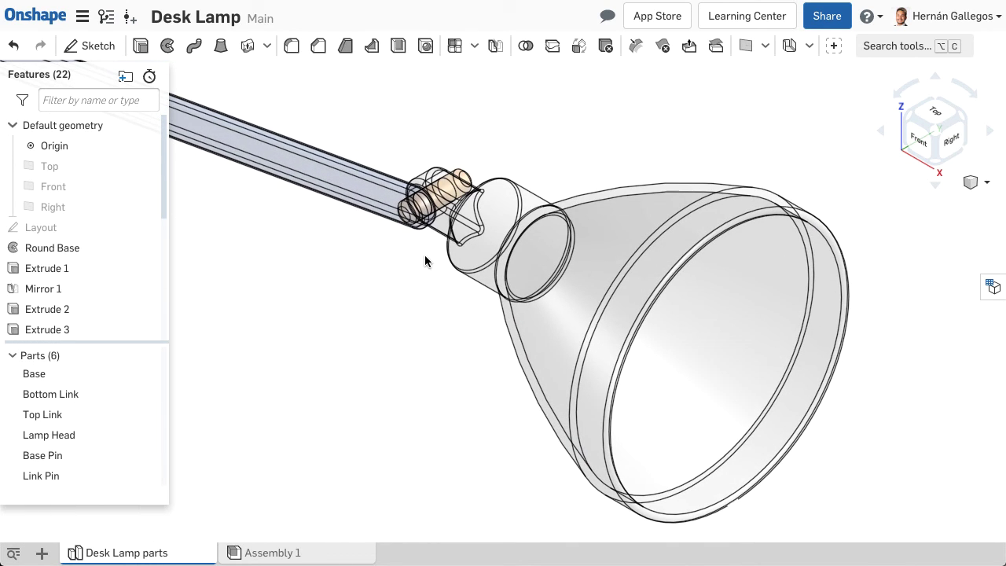
scroll(381, 424, down, 5)
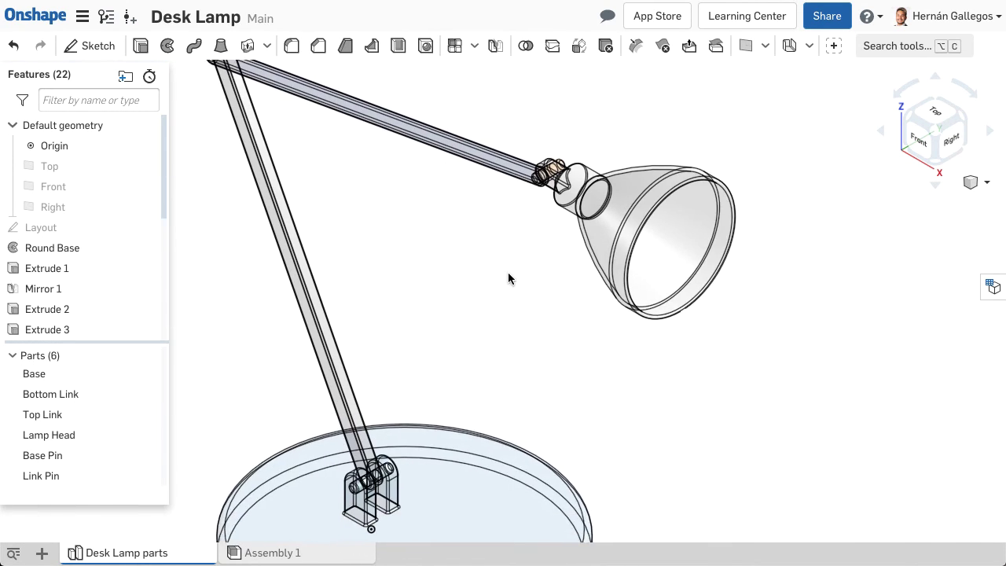
scroll(464, 250, up, 5)
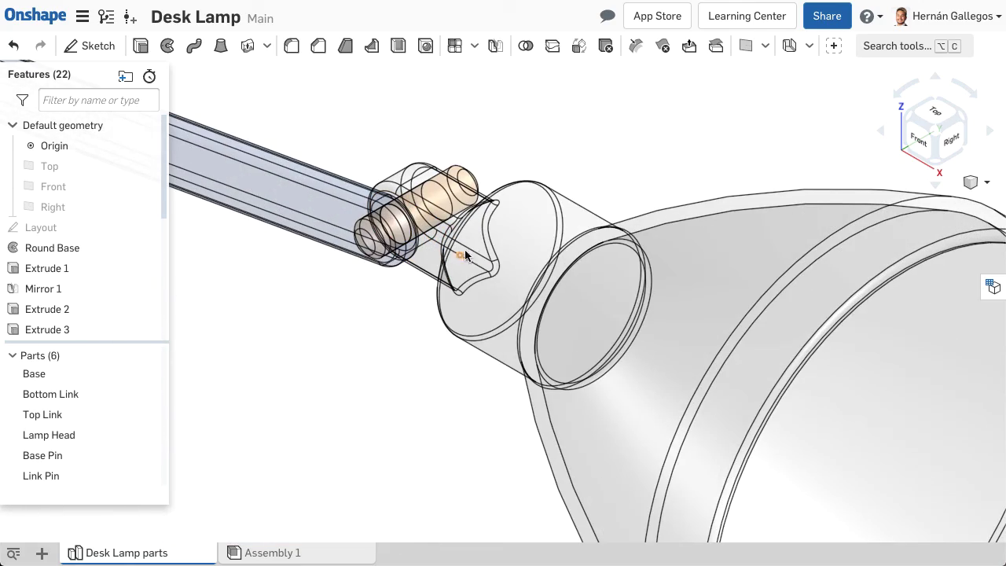
click(476, 250)
right_drag(502, 267, 436, 316)
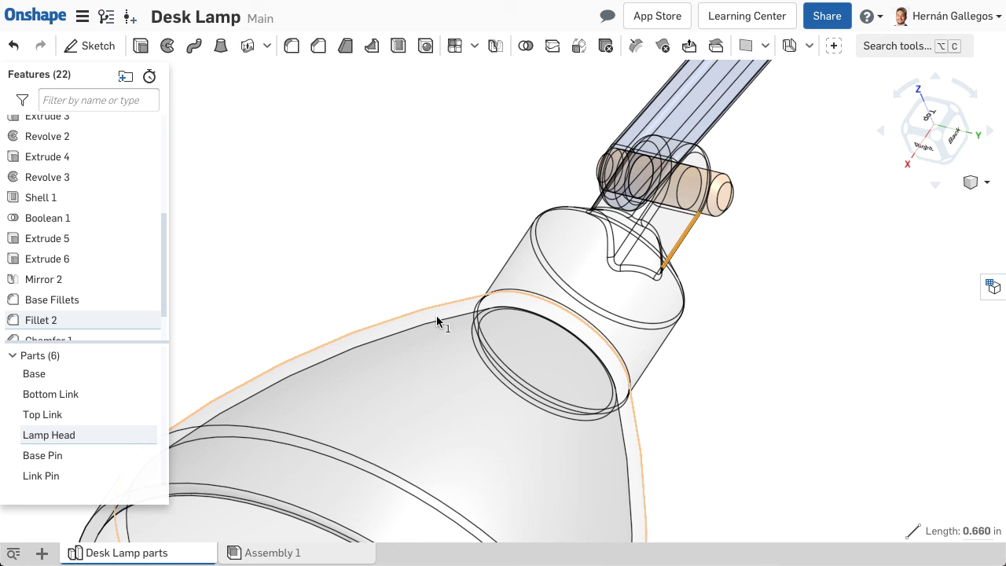
Return the lamp to Shaded display in the Isometric view.
click(973, 181)
click(952, 275)
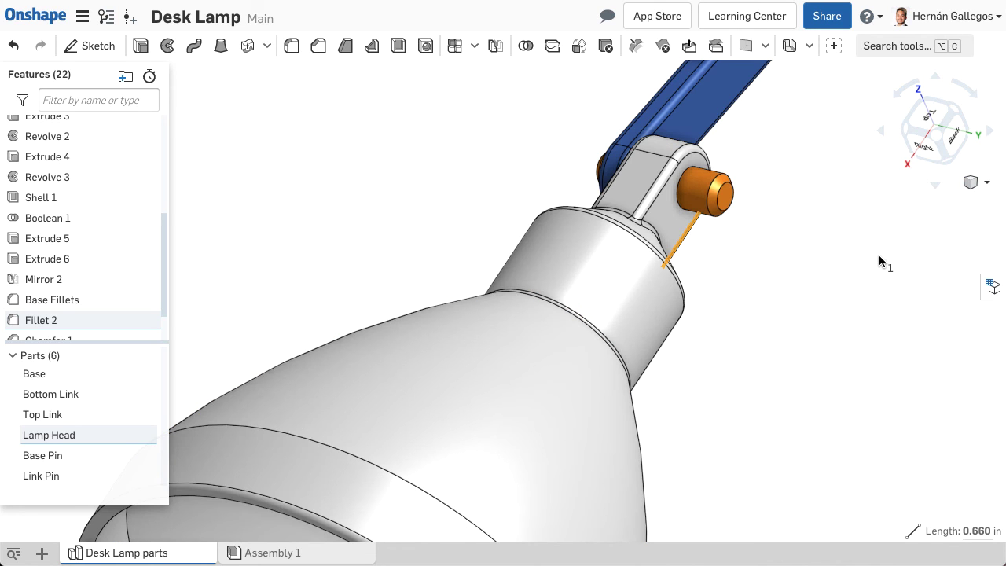
right_click(847, 295)
click(849, 361)
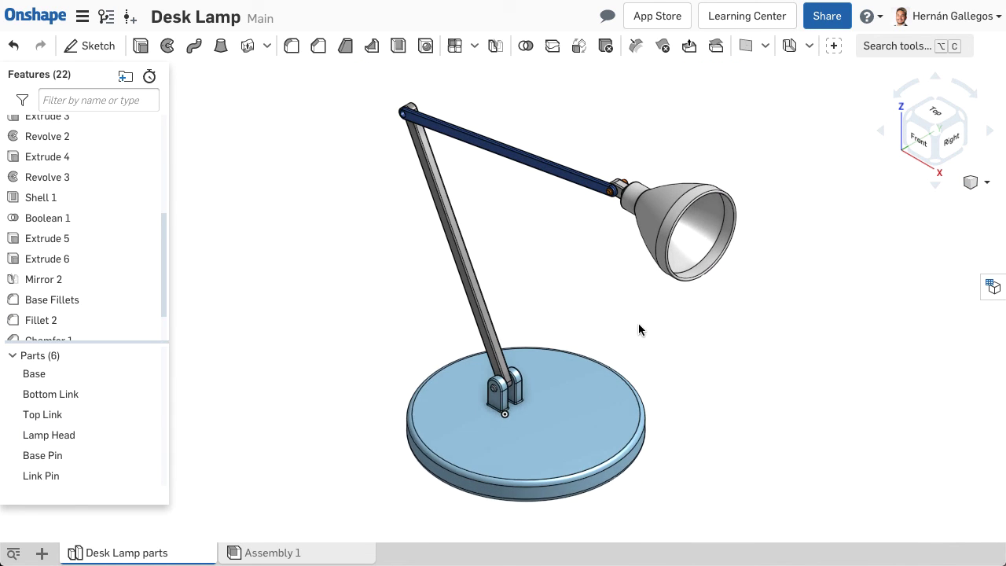
Toggle the Base and Lamp Head parts off and back on, orbit, then set Translucent display.
click(150, 373)
click(150, 434)
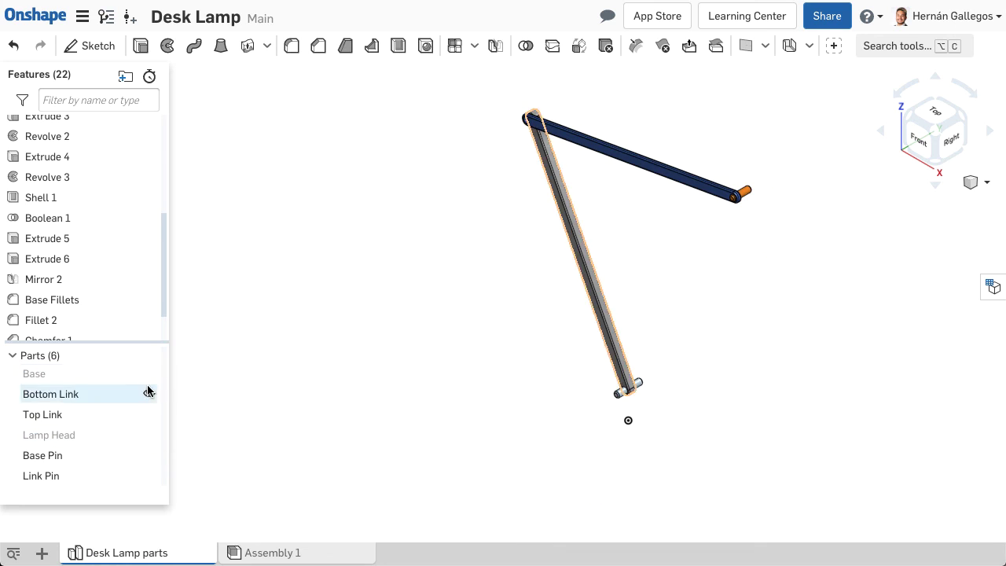
click(149, 374)
click(151, 434)
right_drag(820, 331, 742, 377)
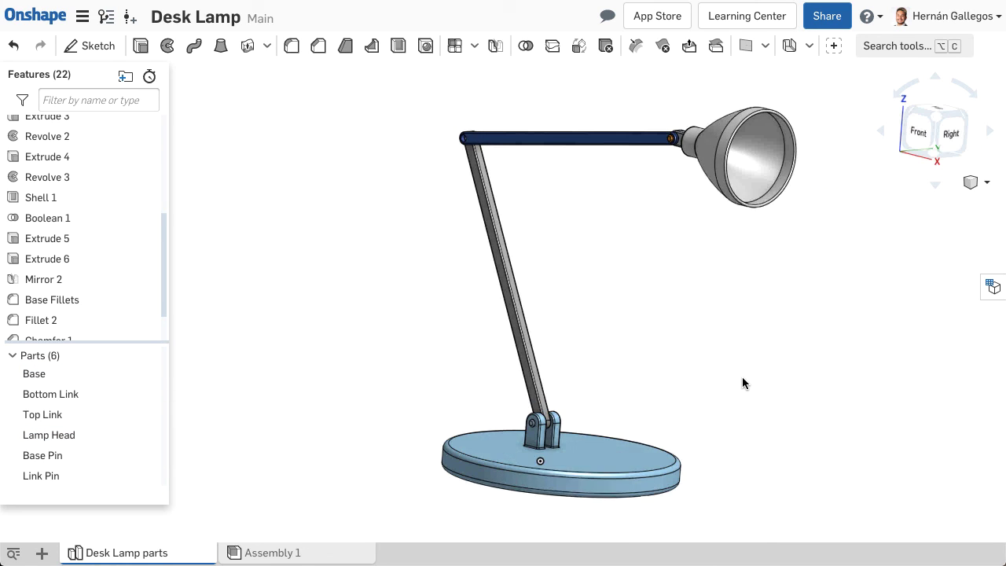
click(973, 182)
click(929, 412)
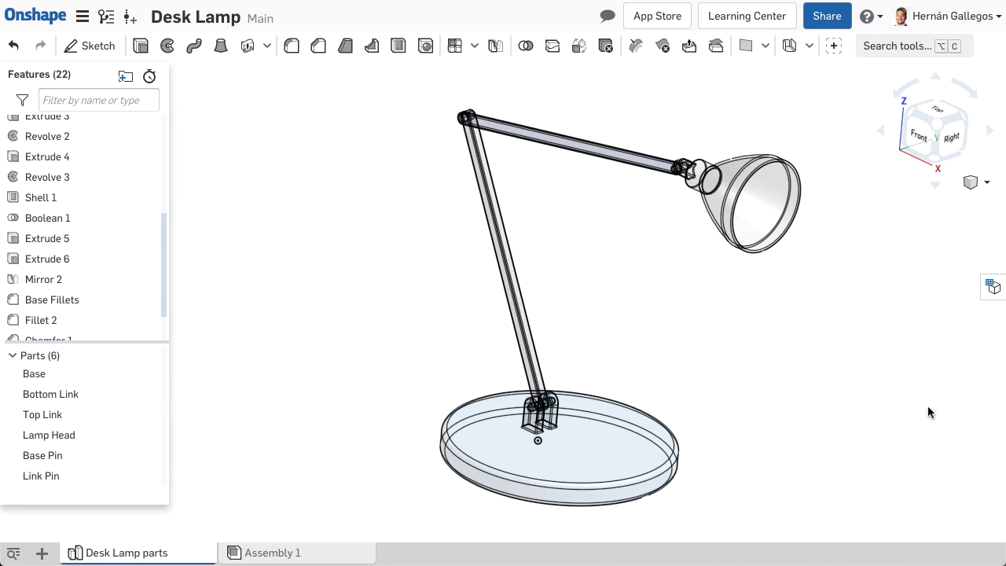